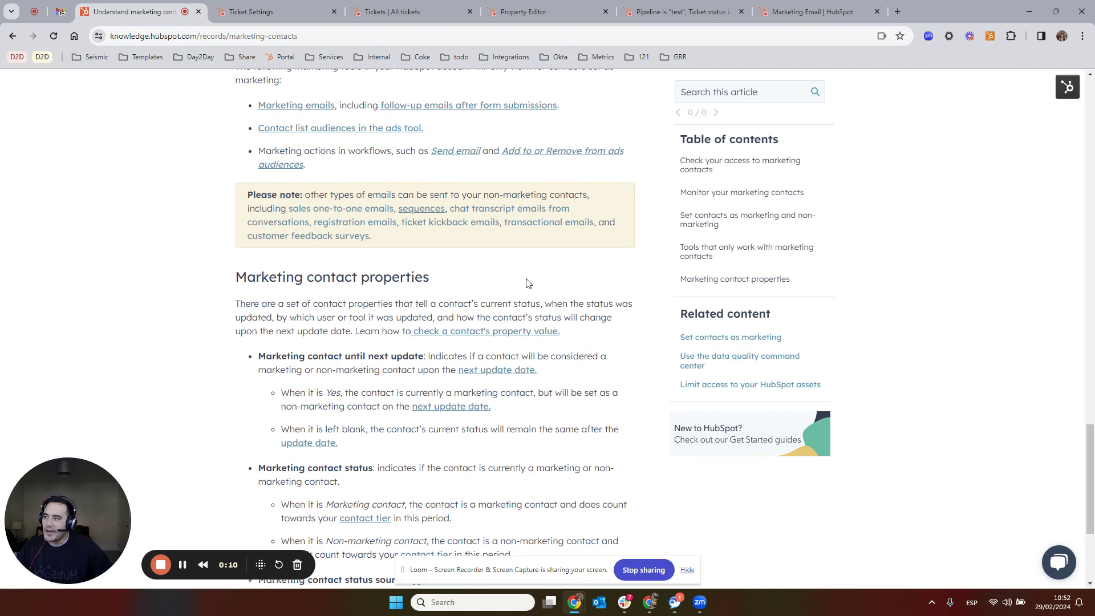
# Switch from the marketing contacts article to the ticket settings and open the ticket pipeline configuration.
pyautogui.click(262, 4)
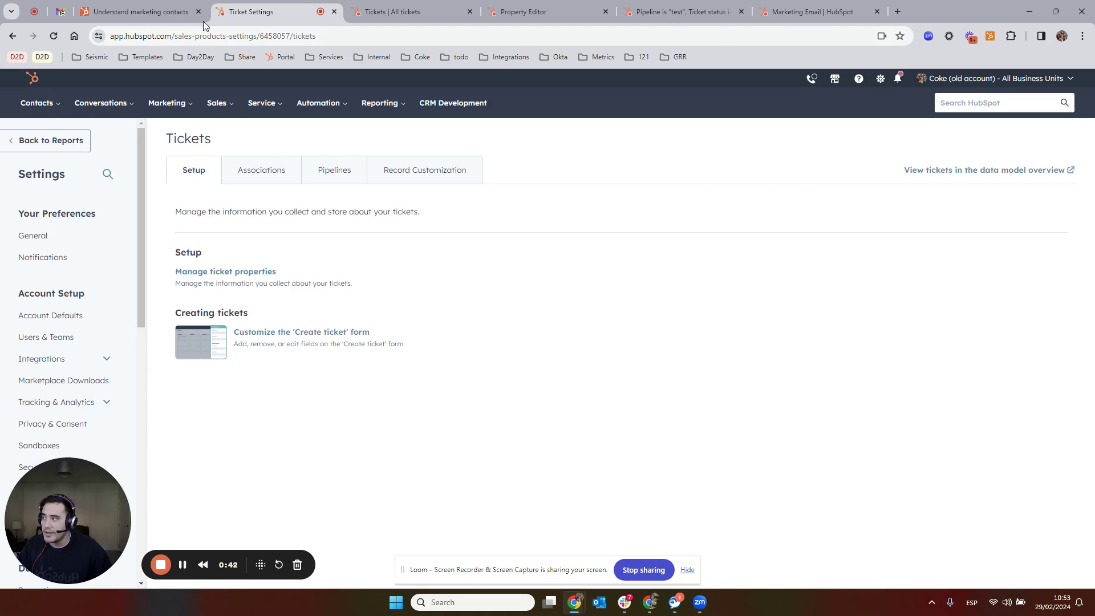
pyautogui.click(165, 11)
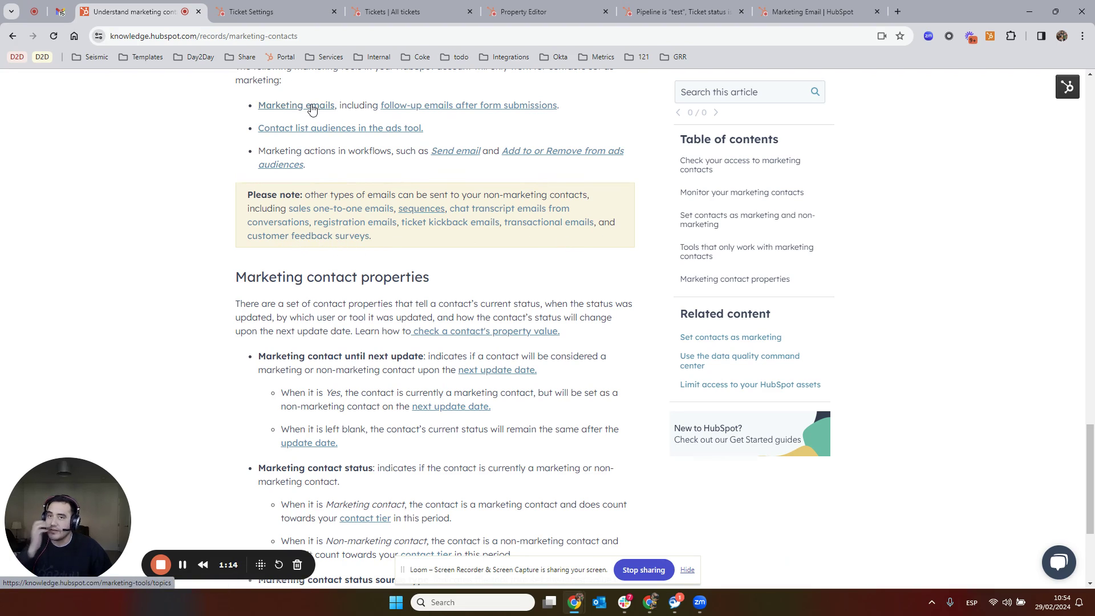
pyautogui.click(277, 5)
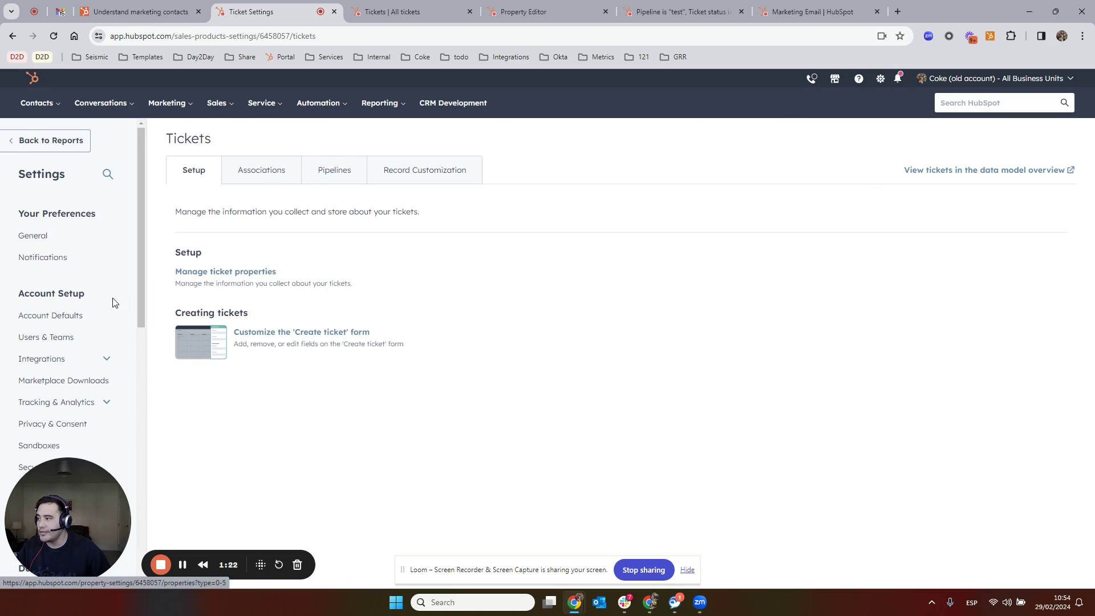
pyautogui.scroll(-6, 111, 305)
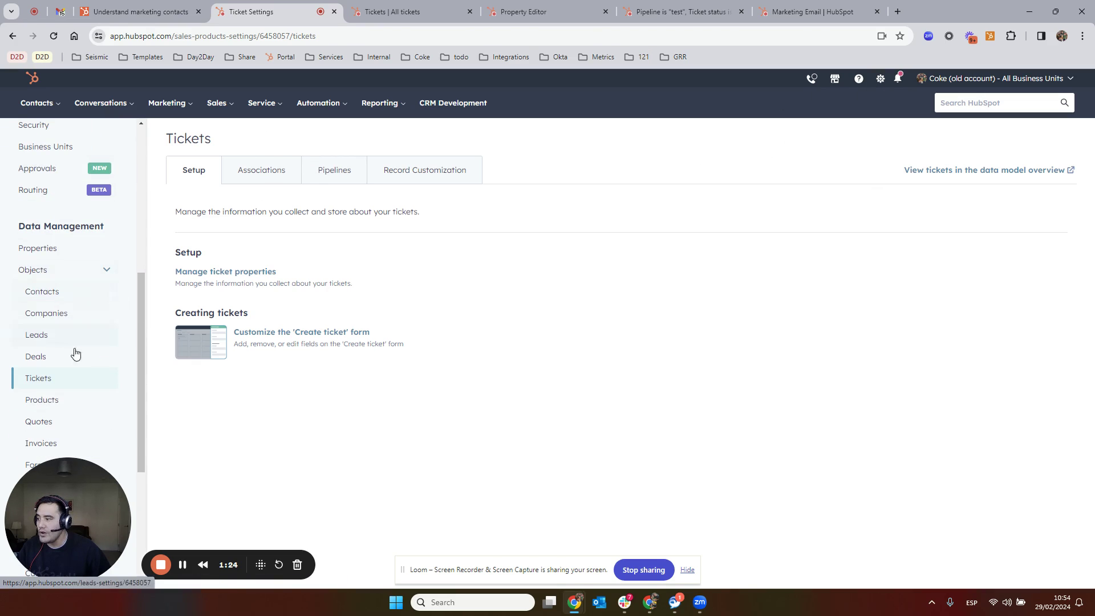
pyautogui.click(335, 177)
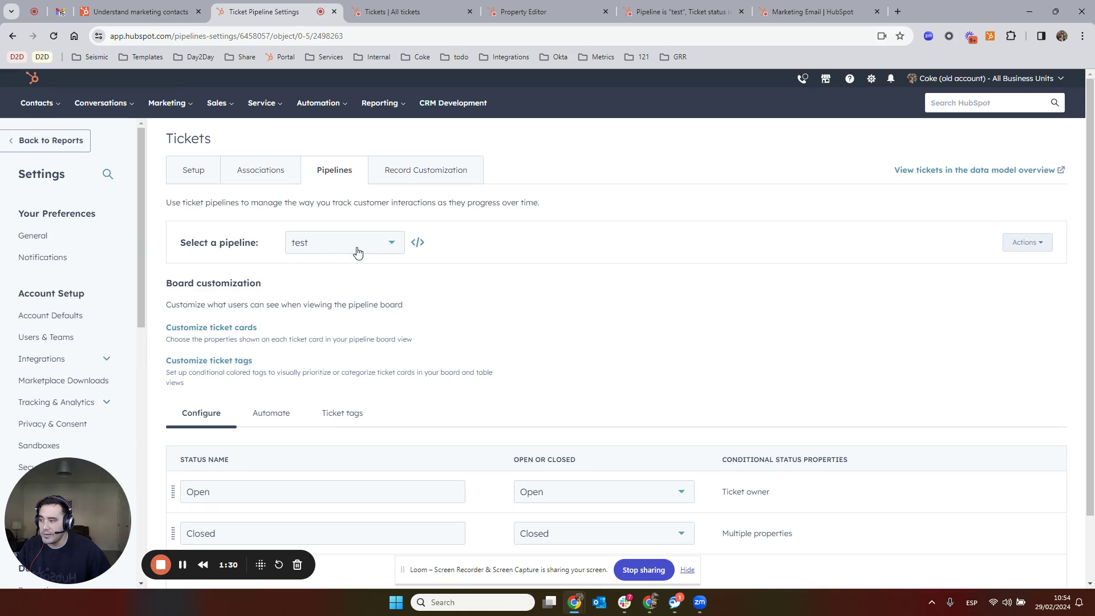
# Open the automation settings of the test pipeline and review its connected channels and ticket status update triggers.
pyautogui.scroll(-2, 357, 252)
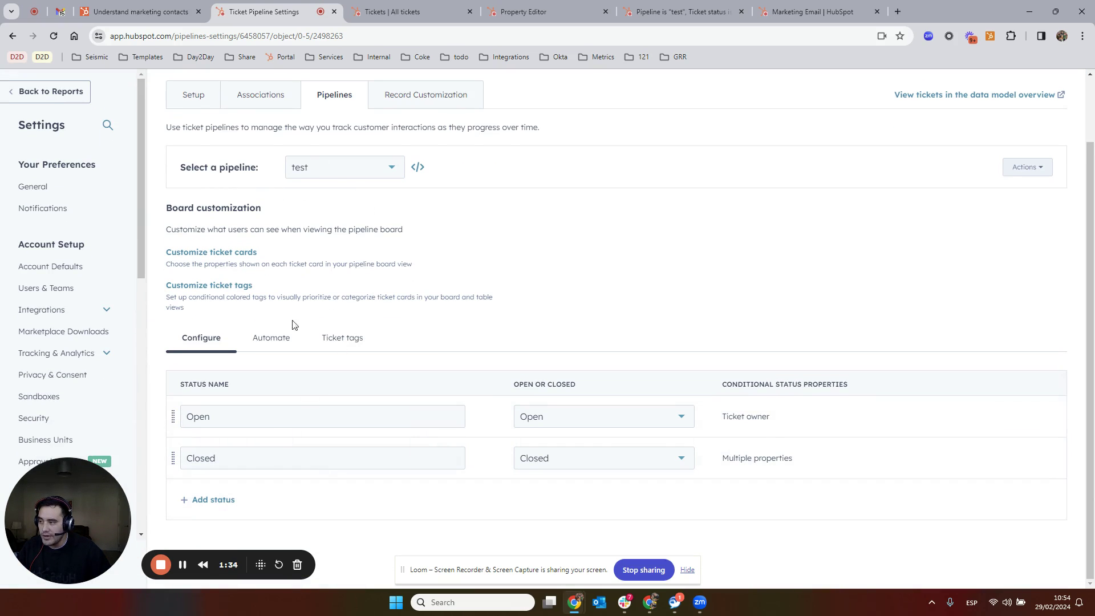
pyautogui.click(270, 340)
pyautogui.scroll(-5, 429, 346)
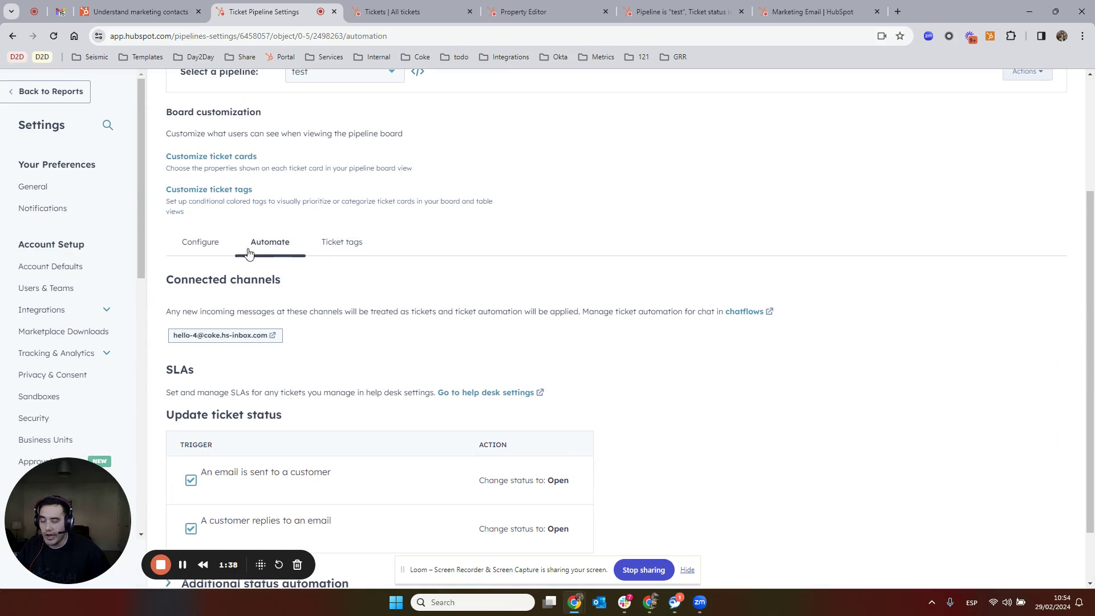
pyautogui.scroll(-1, 301, 252)
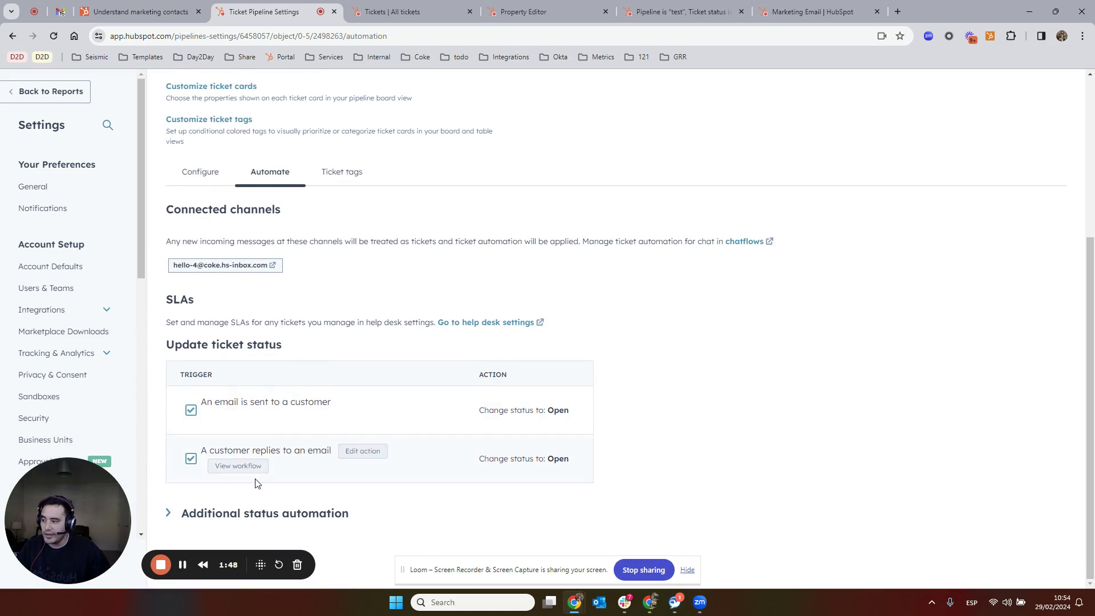
# Expand the additional status automation and view the workflows assigned to the Open and Closed statuses.
pyautogui.click(233, 514)
pyautogui.scroll(-1, 485, 245)
pyautogui.scroll(-5, 486, 245)
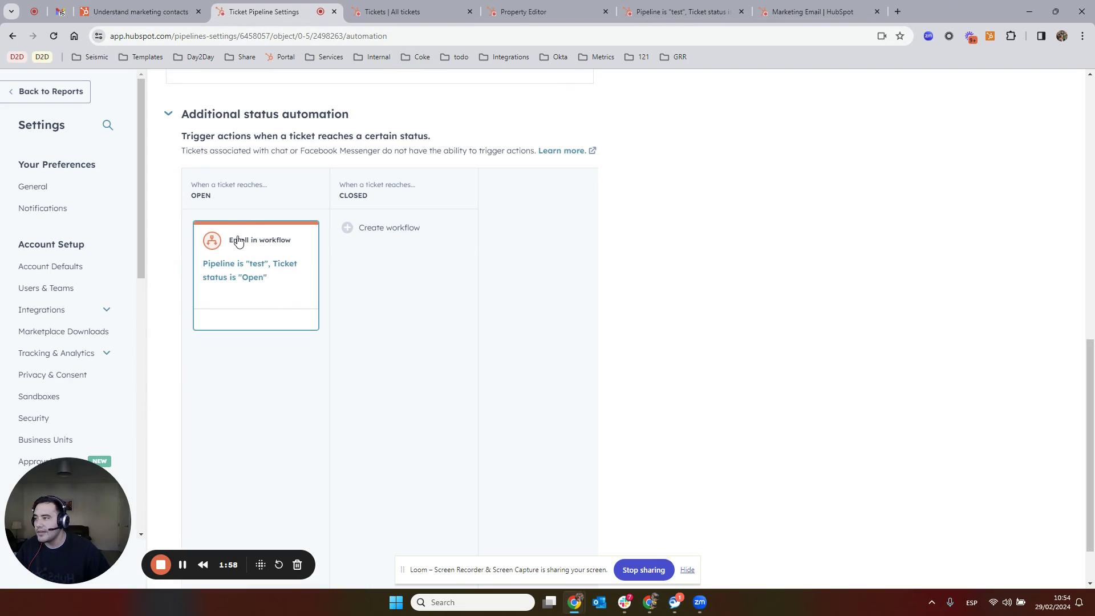
# Bring up the workflow for the test pipeline's Open status beside the ticket settings and review its enrollment trigger and email action.
pyautogui.click(790, 5)
pyautogui.moveTo(679, 11); pyautogui.dragTo(376, 7)
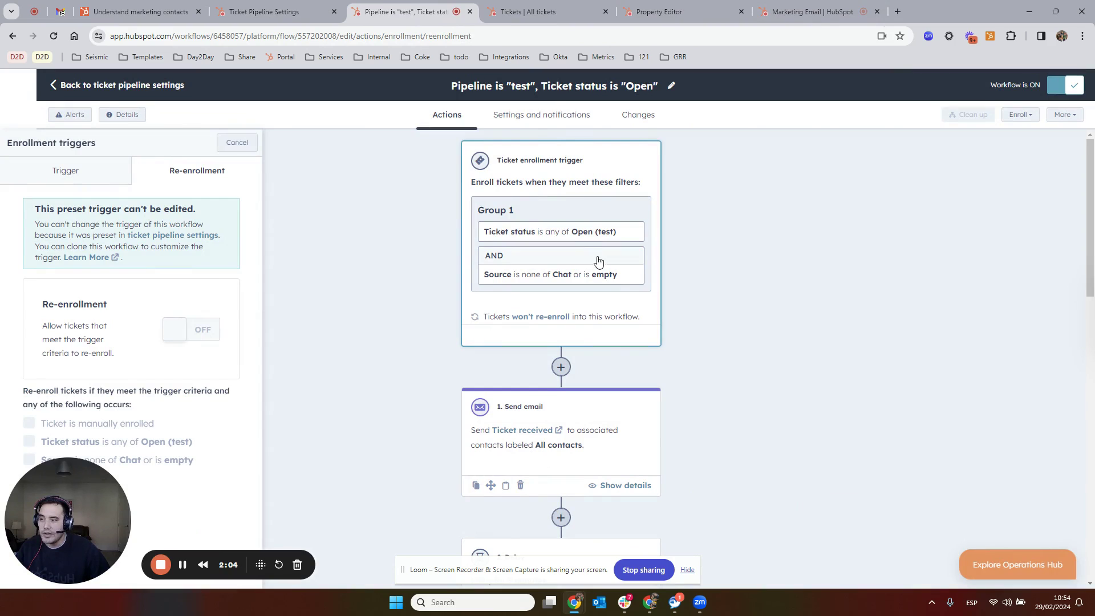
pyautogui.scroll(-2, 587, 316)
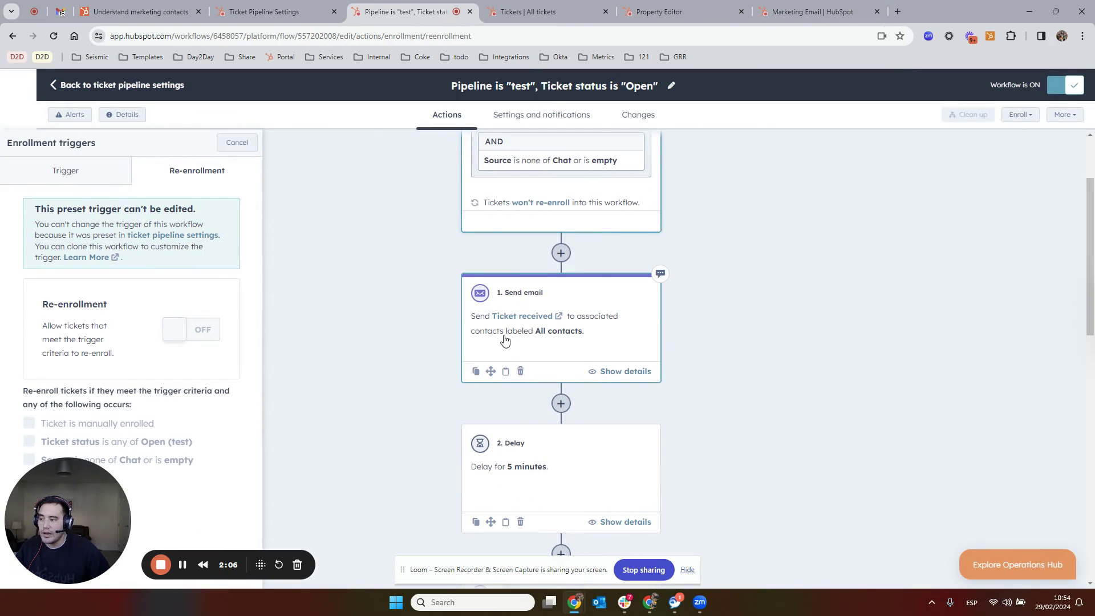
pyautogui.scroll(2, 587, 193)
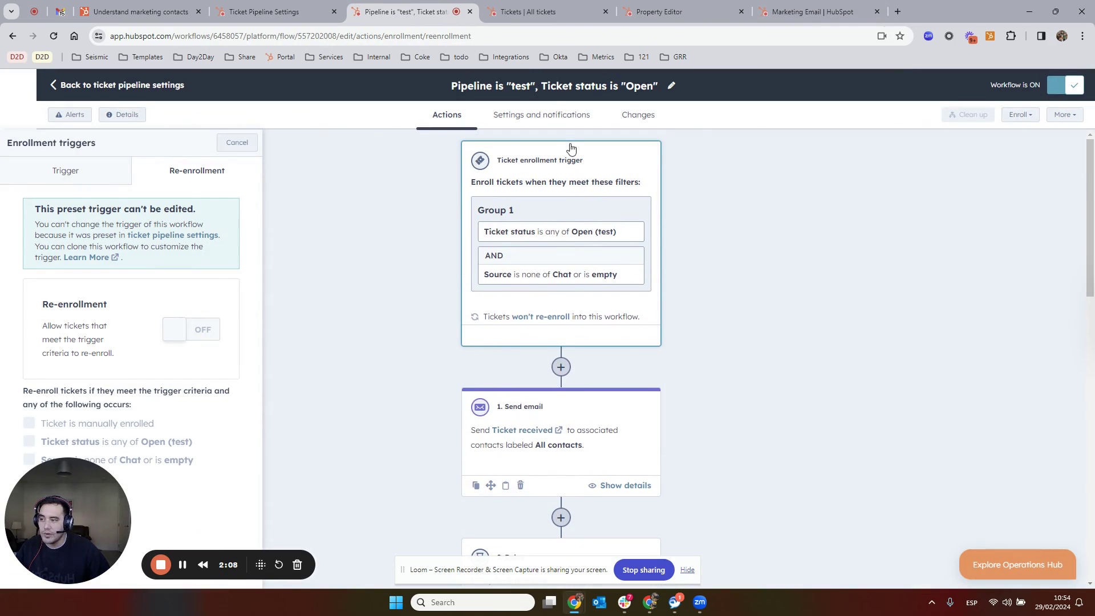
# Open the workflow's Send email action and check which automated emails are available, keeping Ticket received selected.
pyautogui.click(636, 454)
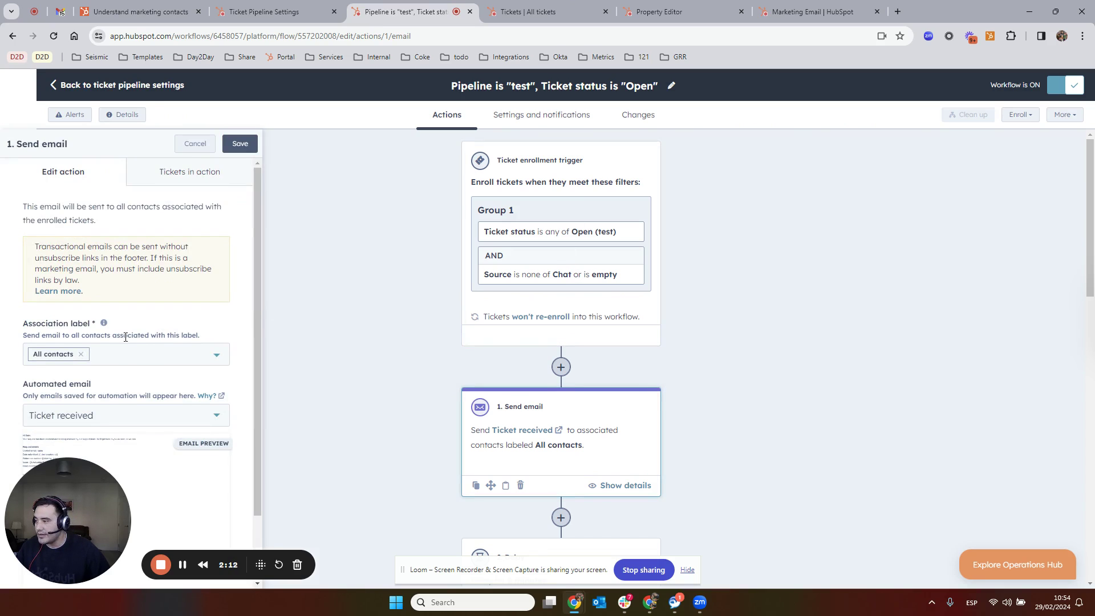
pyautogui.scroll(-2, 125, 336)
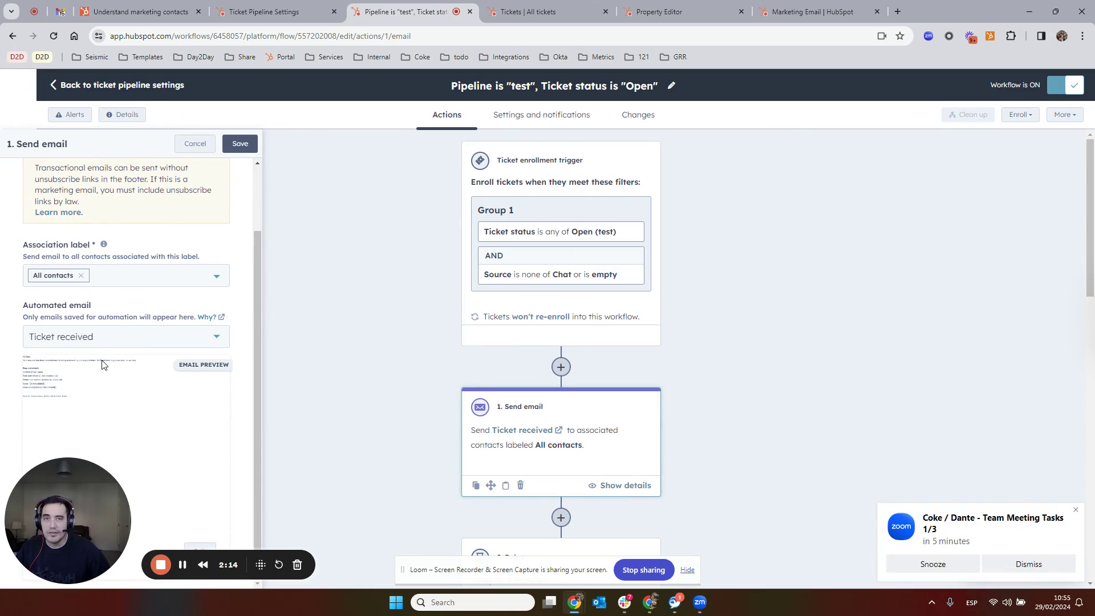
pyautogui.click(1030, 563)
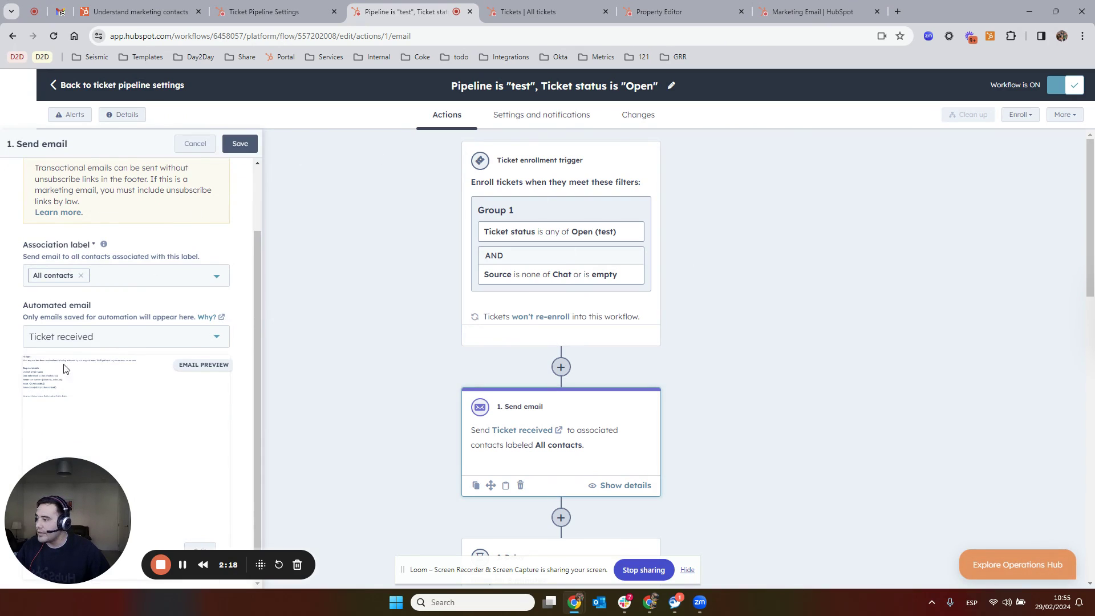
pyautogui.click(114, 343)
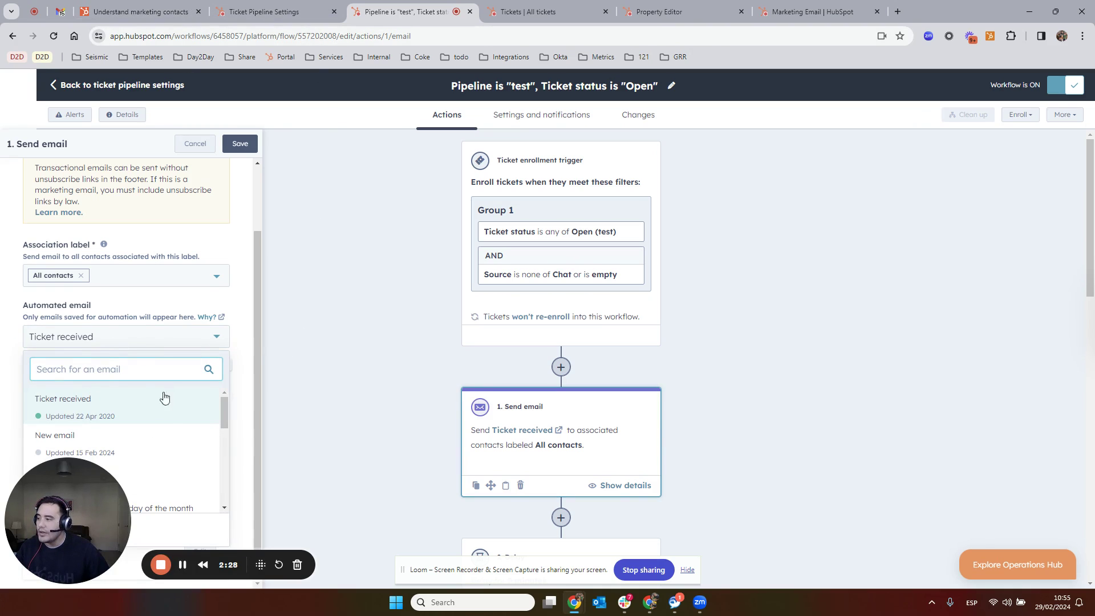
pyautogui.click(246, 349)
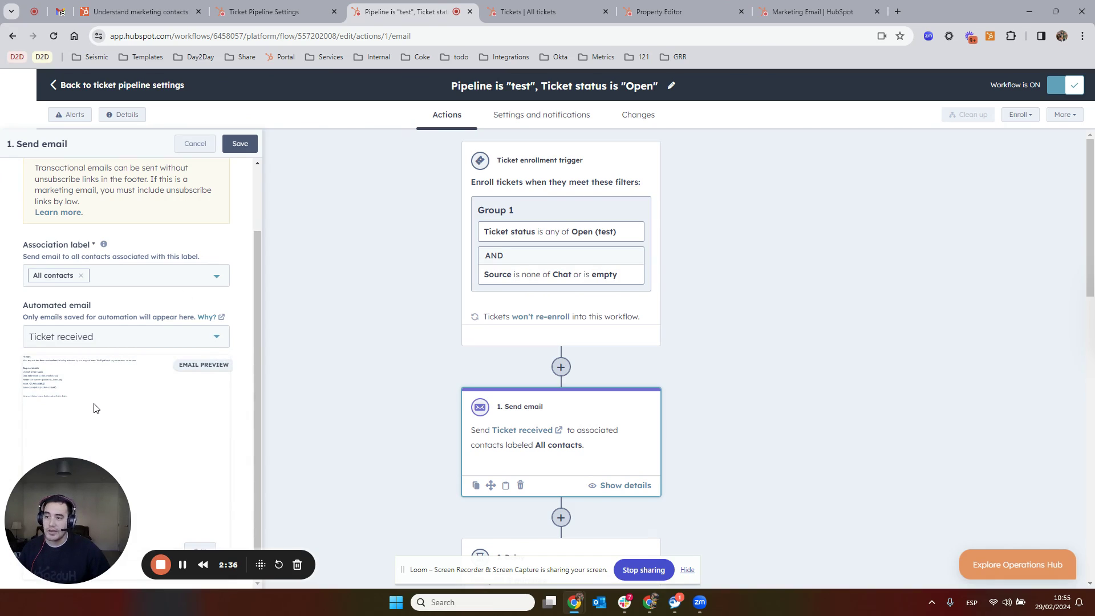
# Place the marketing email page beside the workflow and open the Ticket received email's body text for editing.
pyautogui.click(819, 10)
pyautogui.moveTo(819, 10); pyautogui.dragTo(548, 11)
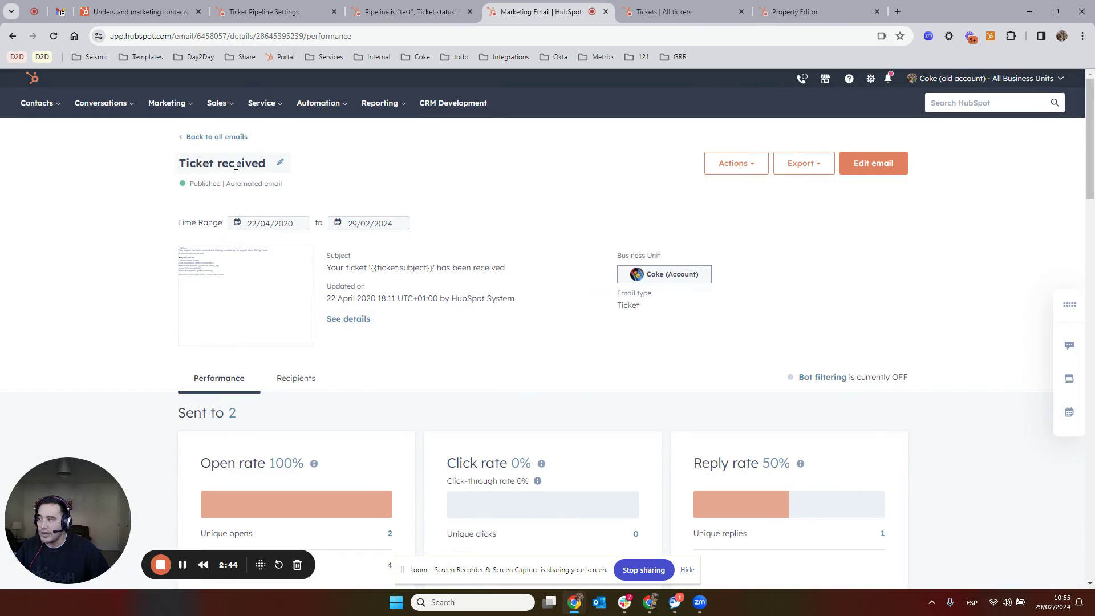
pyautogui.click(872, 165)
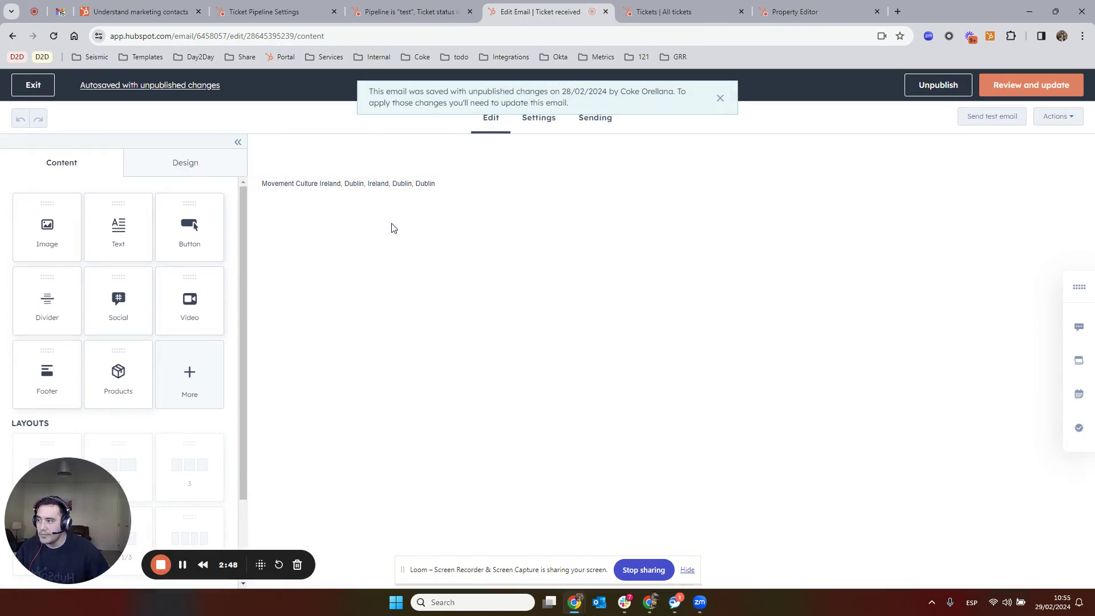
pyautogui.click(501, 230)
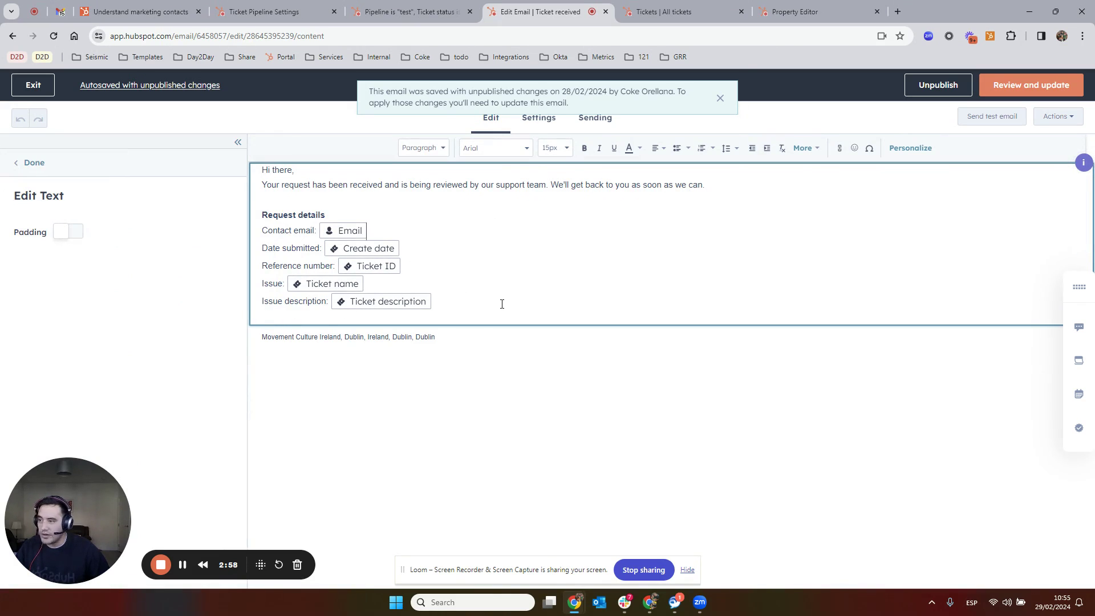
# Browse the personalization token types available for the email body, closing the list without inserting one.
pyautogui.click(910, 148)
pyautogui.click(412, 399)
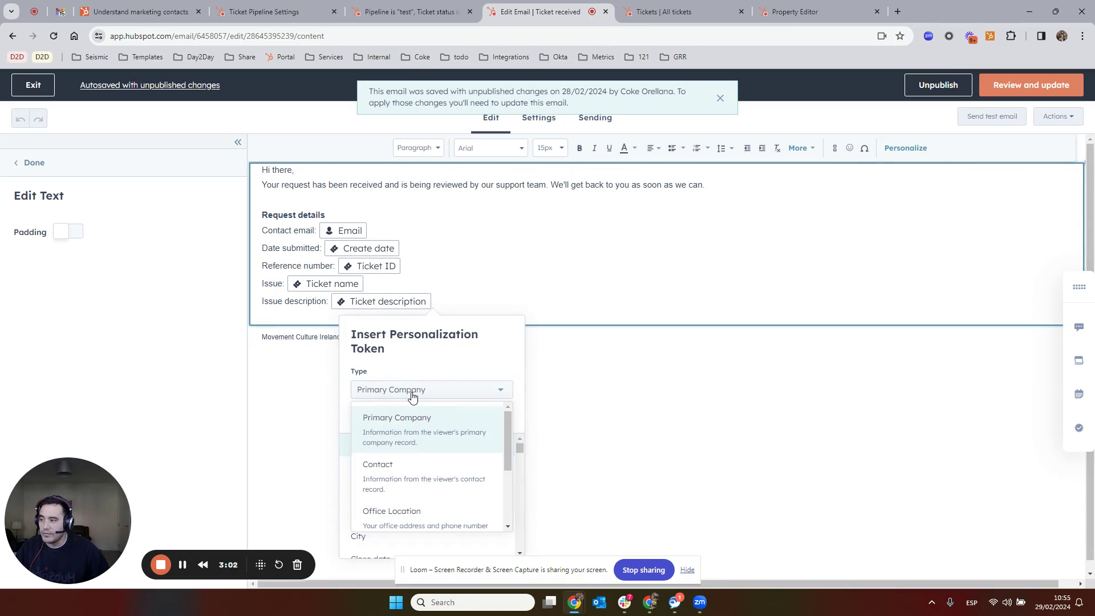
pyautogui.scroll(-1, 425, 450)
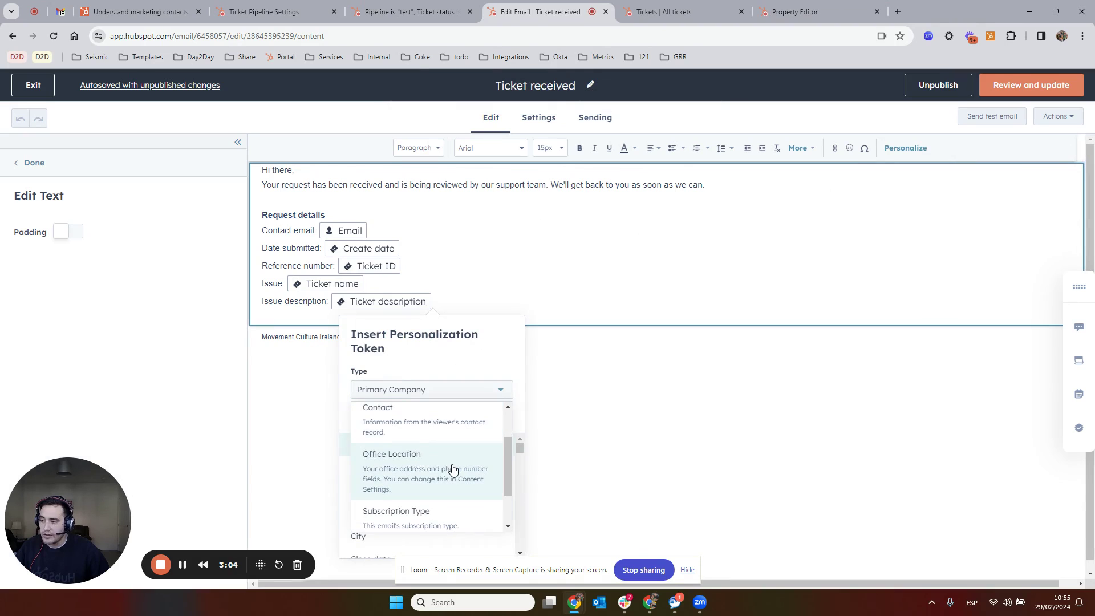
pyautogui.scroll(-3, 420, 458)
pyautogui.click(497, 300)
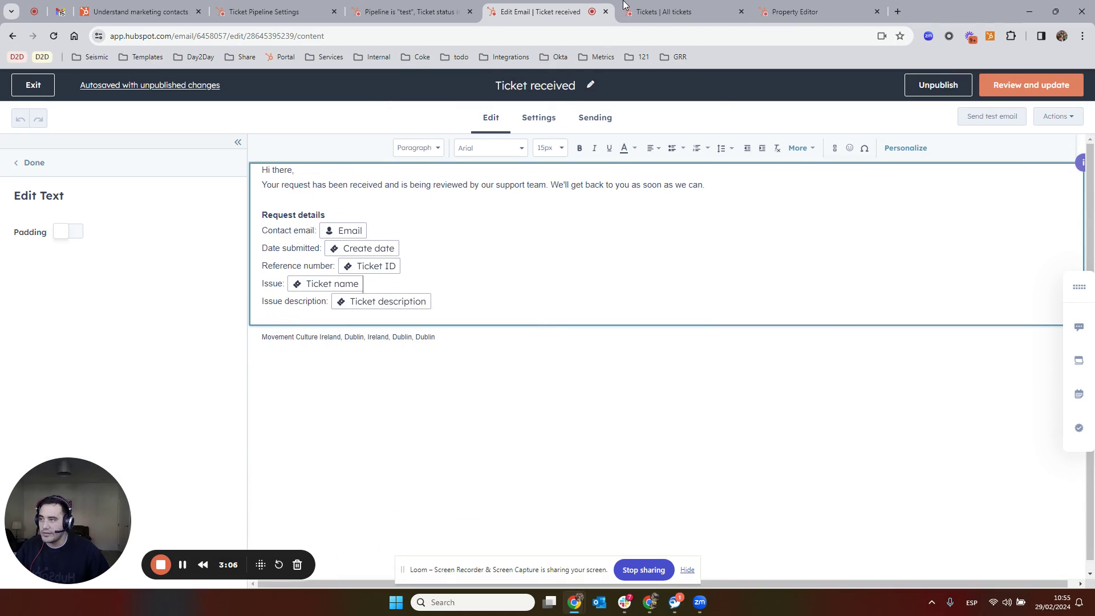
# Review the Ticket received email's settings, including sender, subject line, preview text, internal name, language and office location.
pyautogui.click(540, 119)
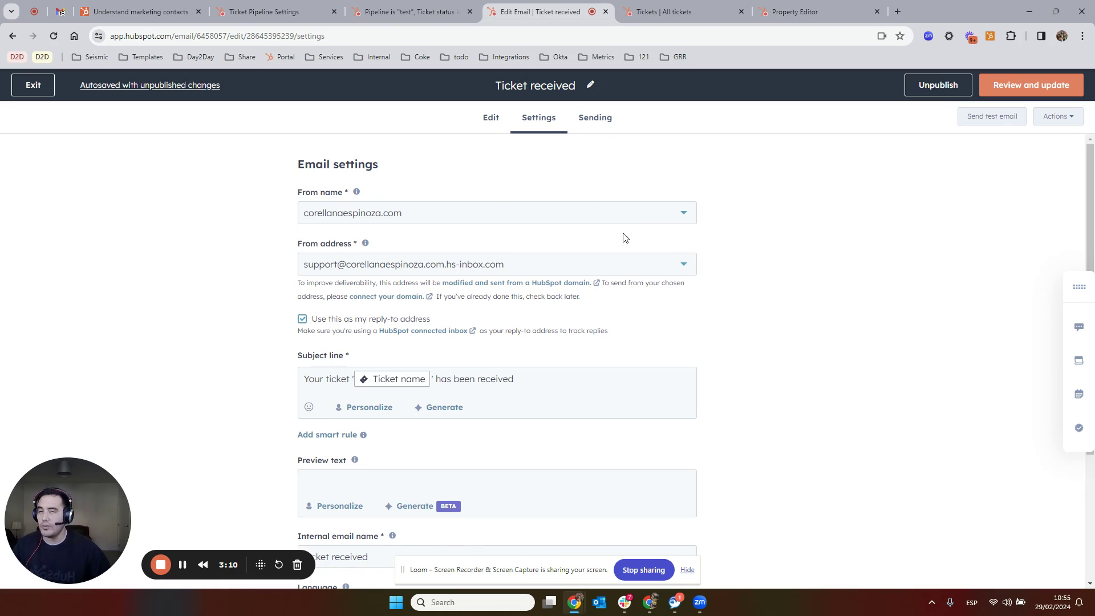
pyautogui.scroll(-2, 624, 237)
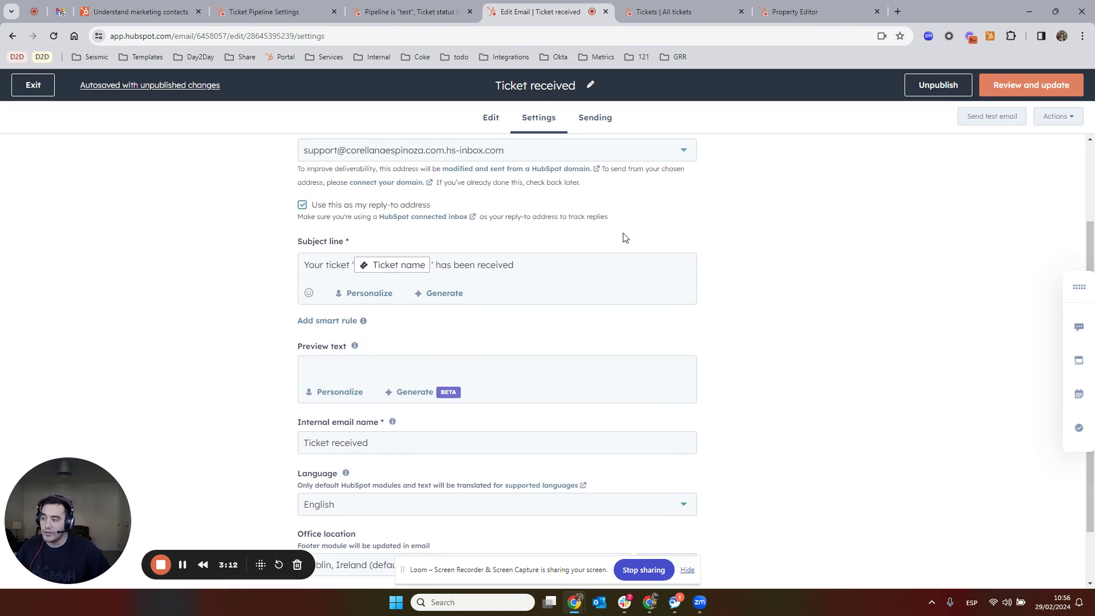
pyautogui.scroll(-1, 625, 237)
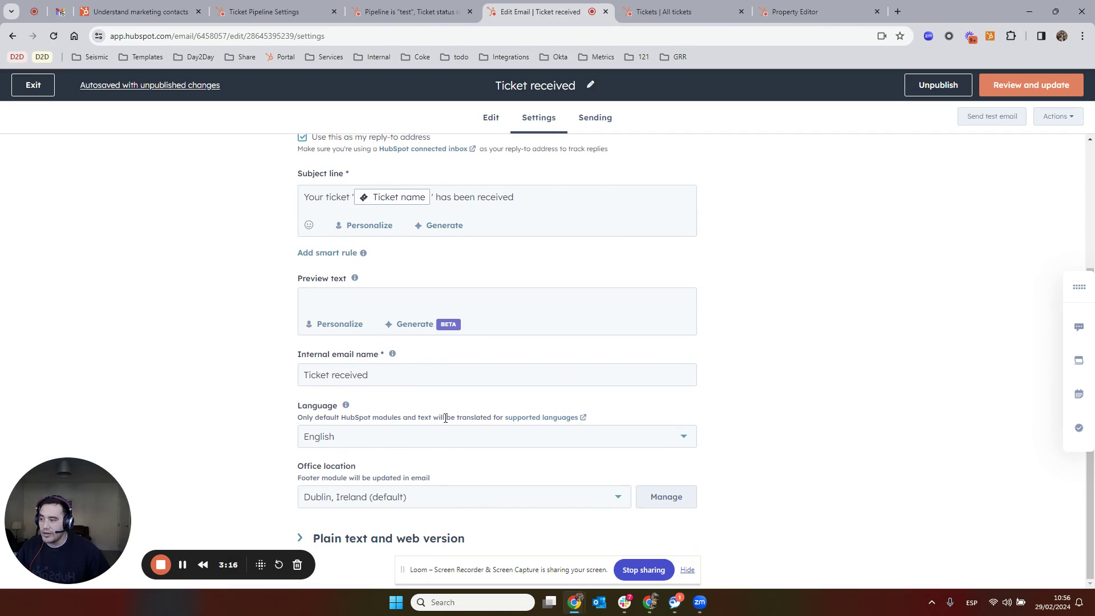
pyautogui.scroll(3, 481, 404)
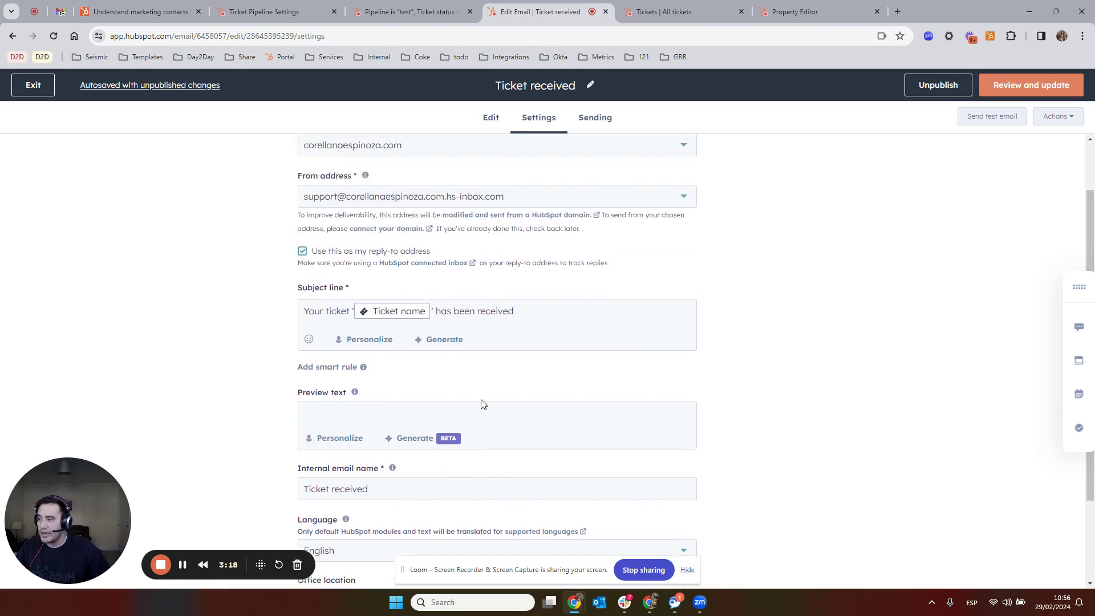
pyautogui.scroll(-3, 499, 407)
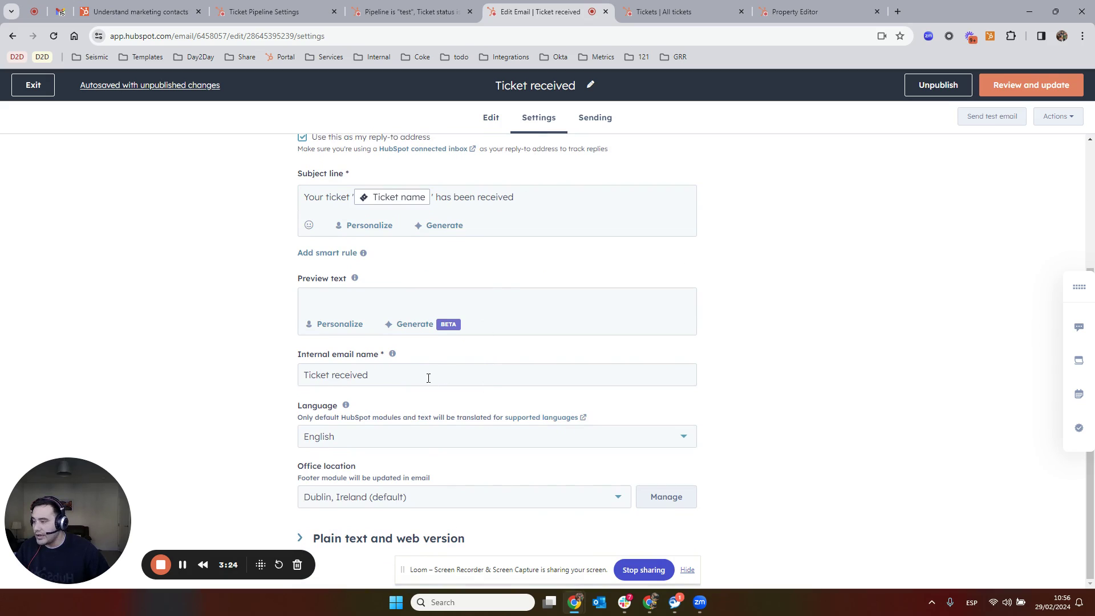
pyautogui.scroll(3, 538, 434)
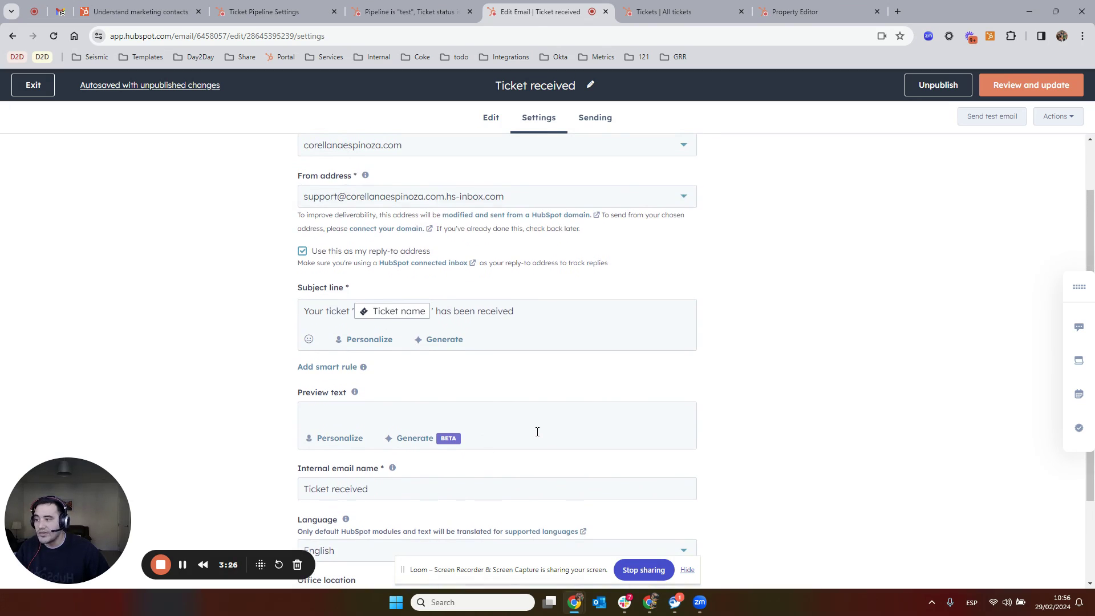
pyautogui.scroll(-3, 538, 437)
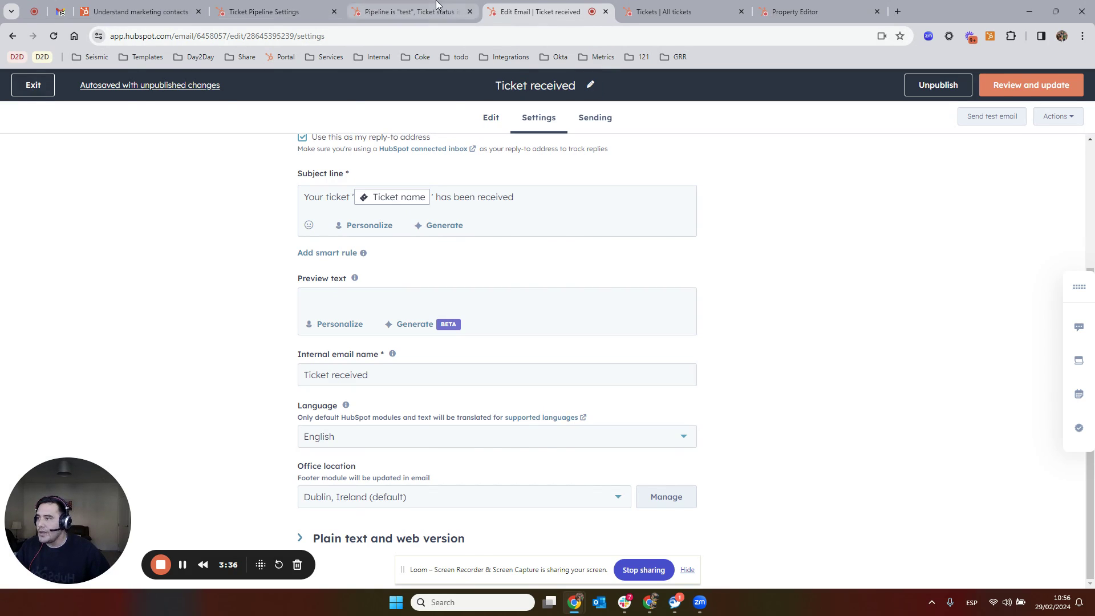
# Return to the workflow and examine the Delay action and the Branch action based on Last message from visitor.
pyautogui.click(407, 11)
pyautogui.scroll(-1, 609, 338)
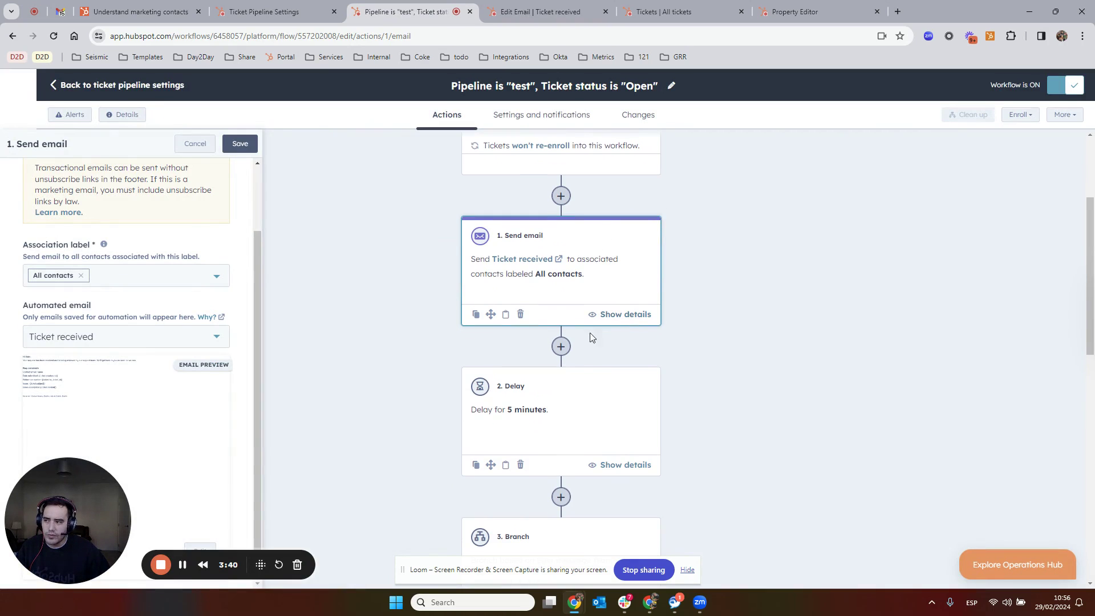
pyautogui.scroll(-3, 589, 418)
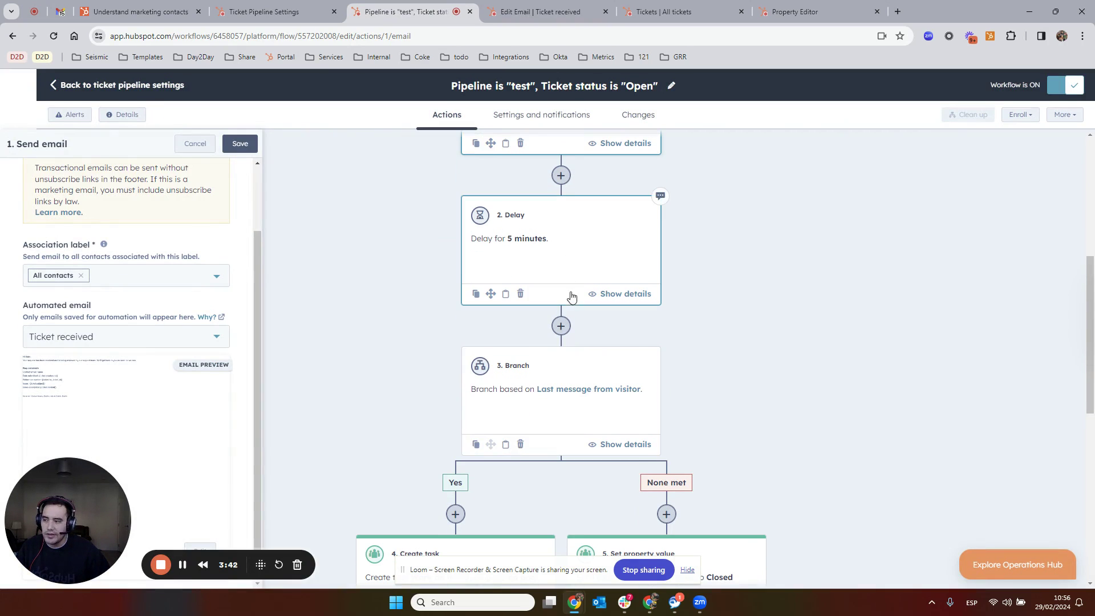
pyautogui.click(590, 408)
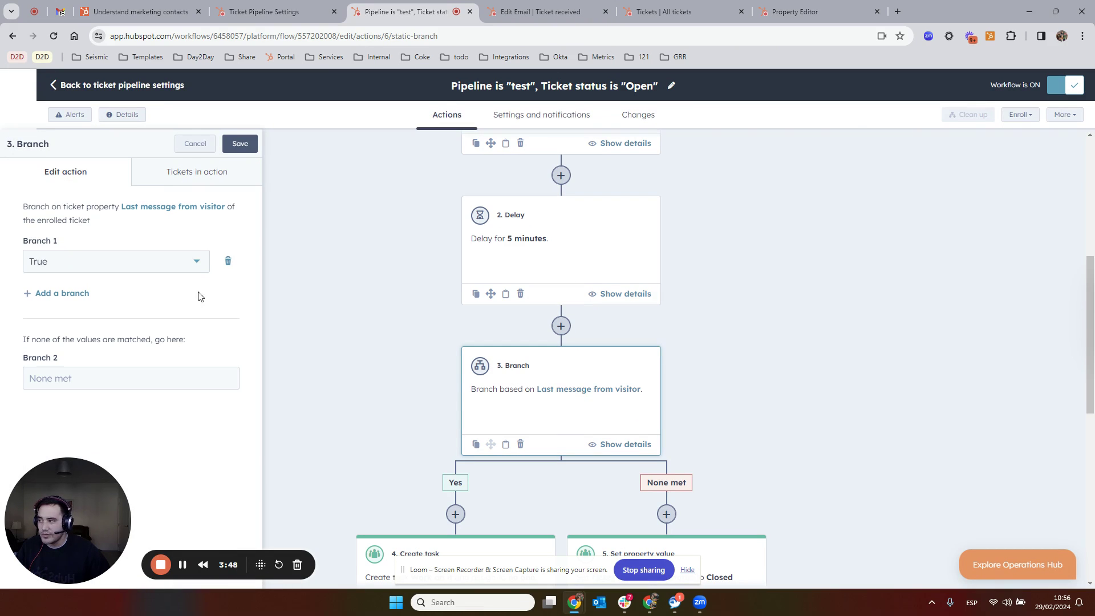
pyautogui.scroll(3, 530, 256)
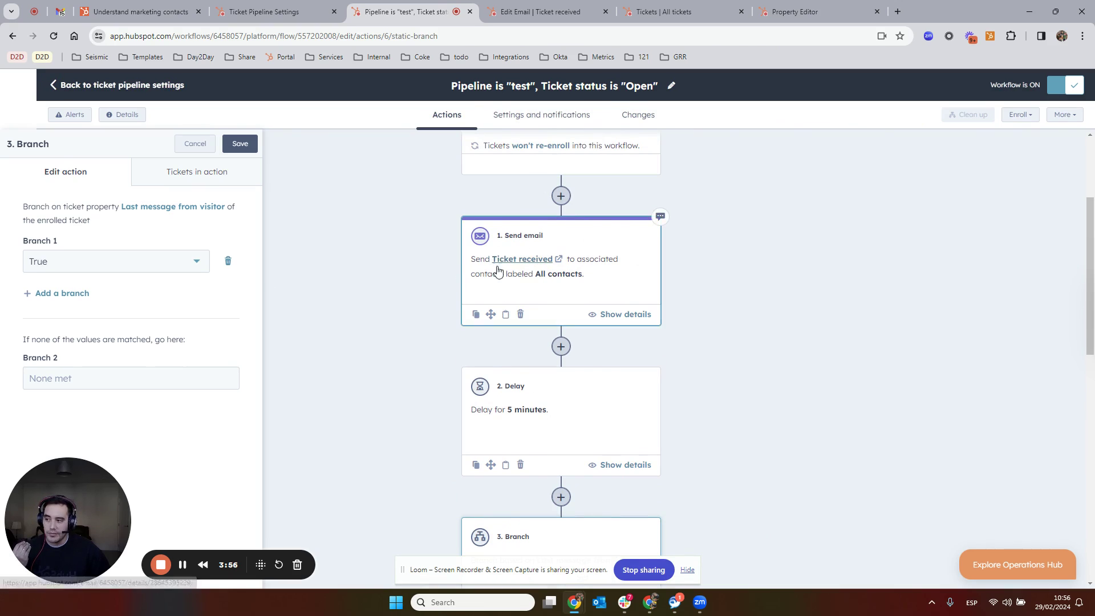
pyautogui.scroll(-2, 654, 387)
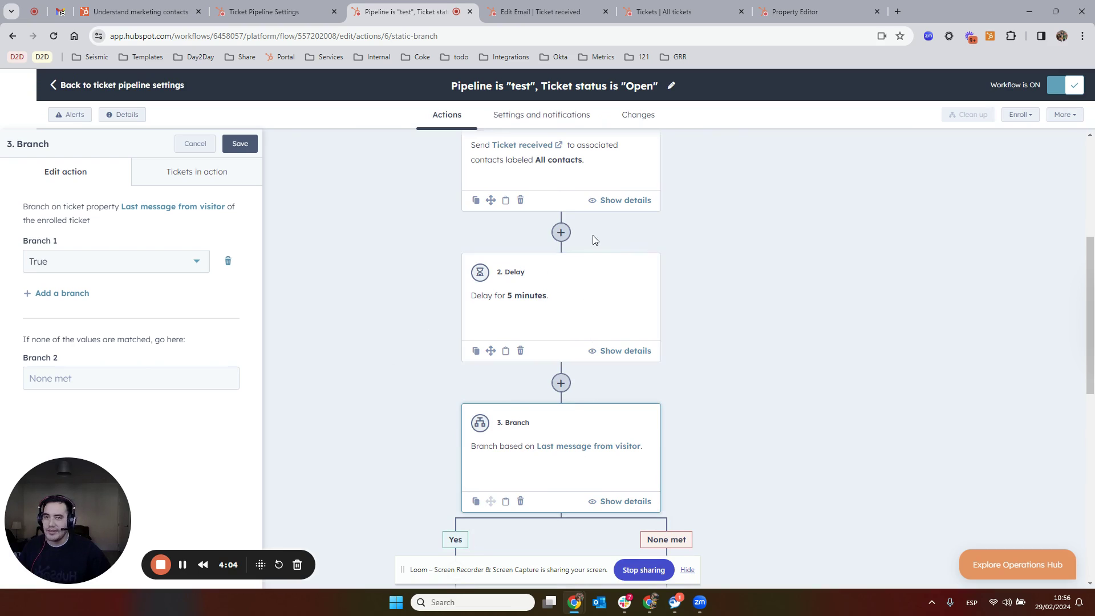
# Examine the workflow's Create task and Set property value branches, check the test pipeline's ticket board, and return to the enrollment trigger.
pyautogui.scroll(-1, 613, 280)
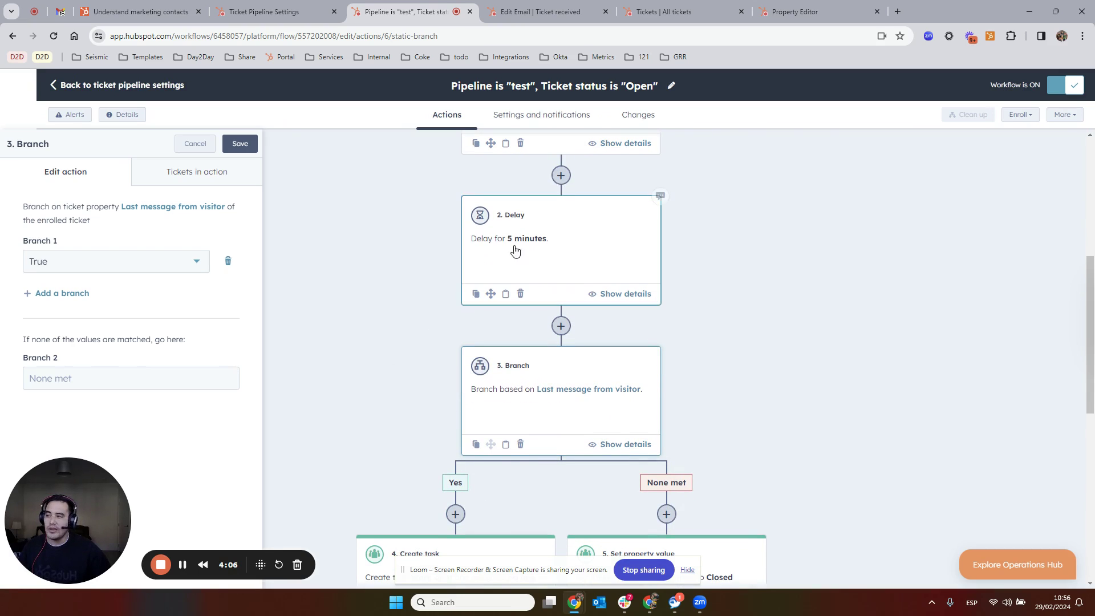
pyautogui.scroll(-3, 553, 234)
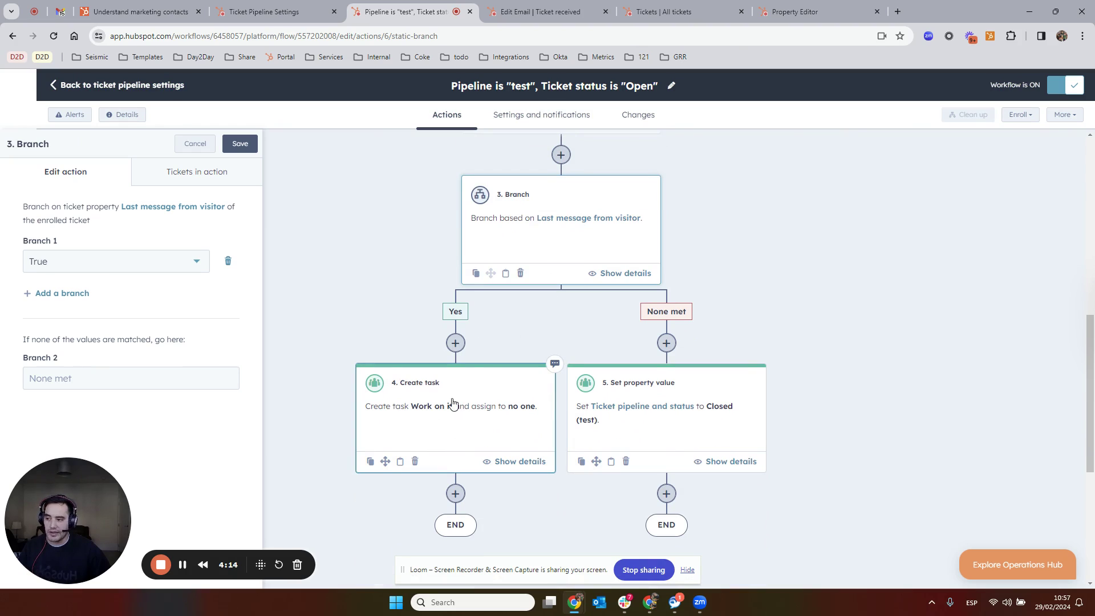
pyautogui.click(570, 10)
pyautogui.click(695, 4)
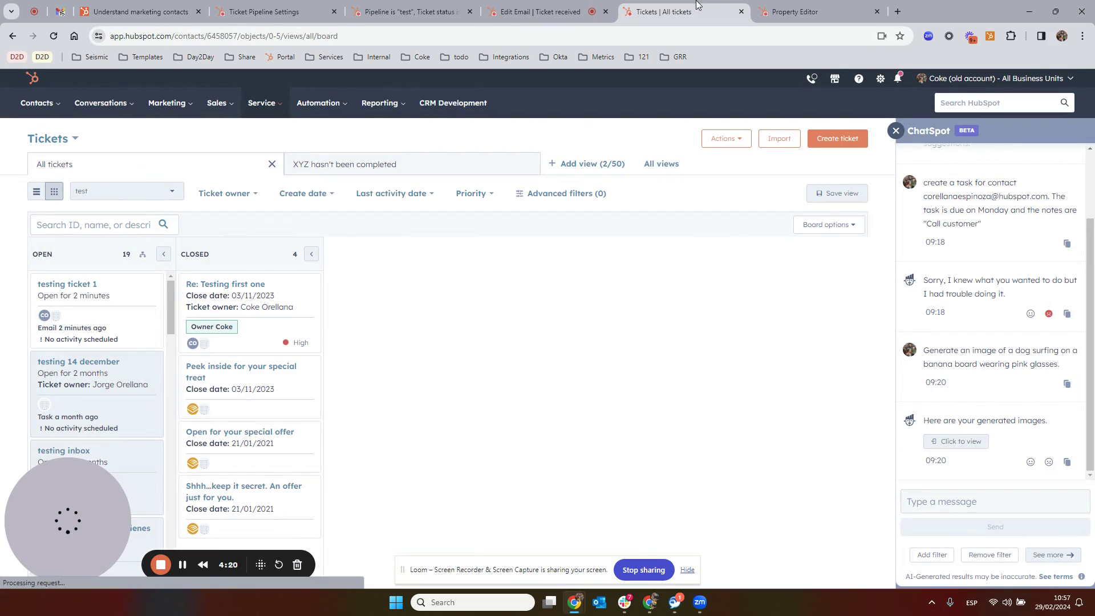
pyautogui.click(413, 10)
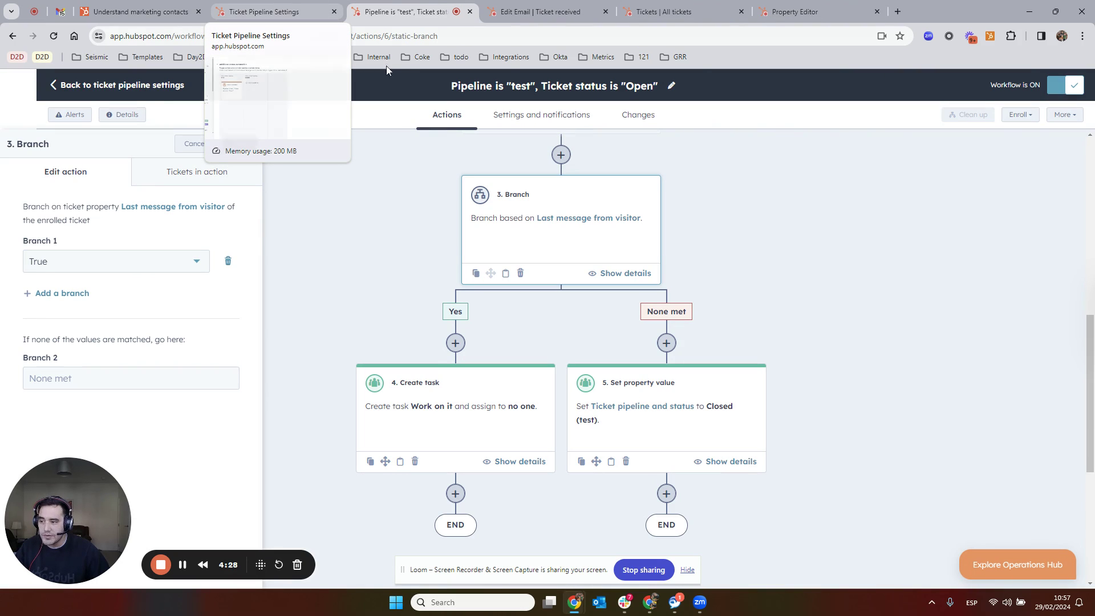
pyautogui.scroll(9, 564, 194)
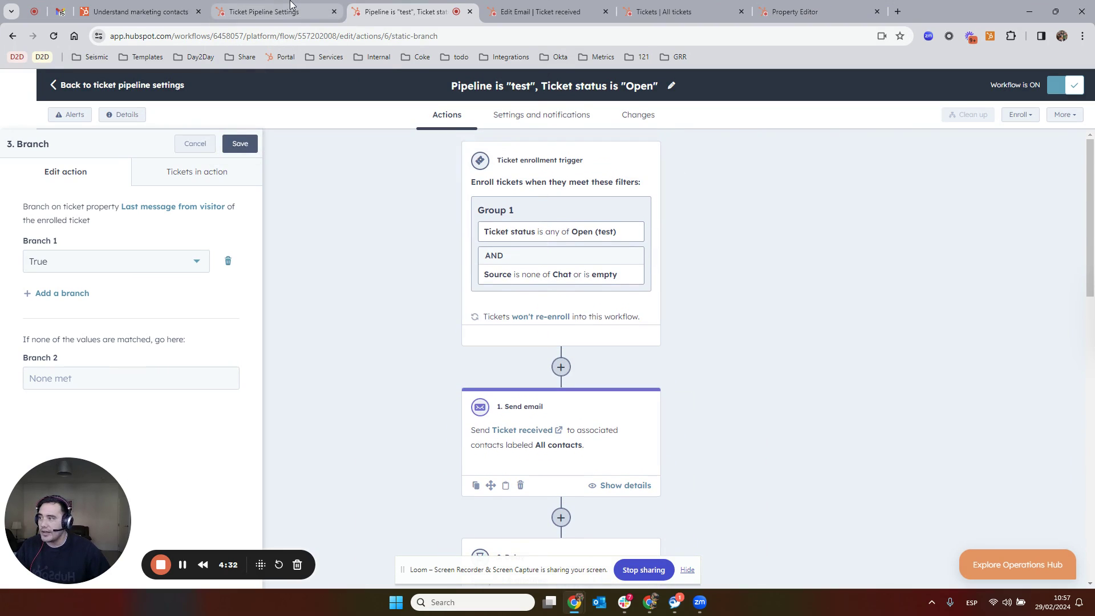
# Open the workflow's Send email action and review its association label, automated email selection and email preview.
pyautogui.moveTo(290, 4)
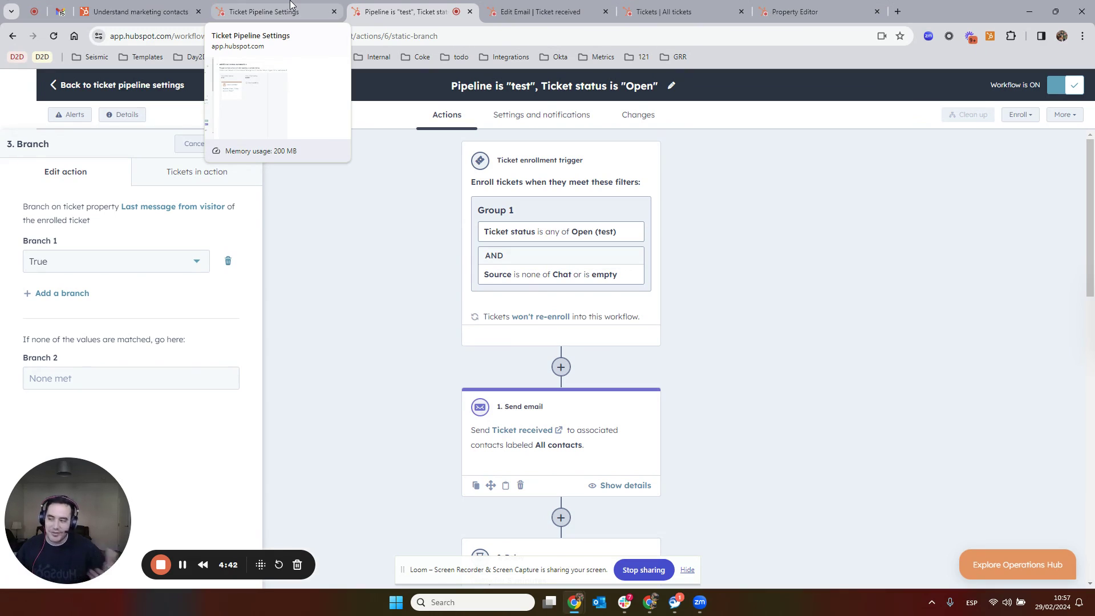
pyautogui.click(604, 438)
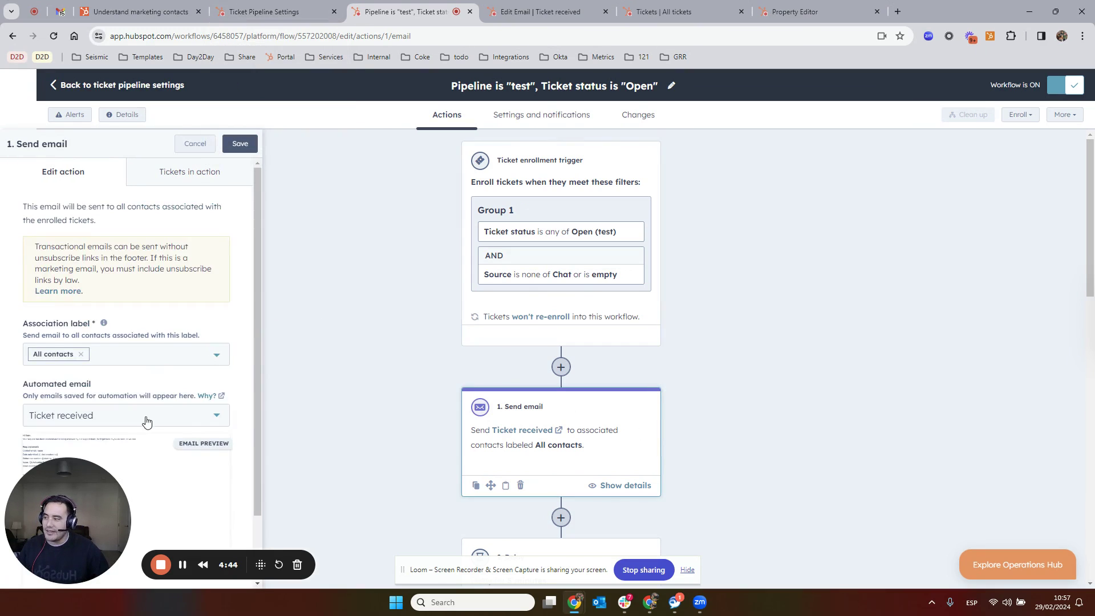
pyautogui.scroll(-2, 165, 381)
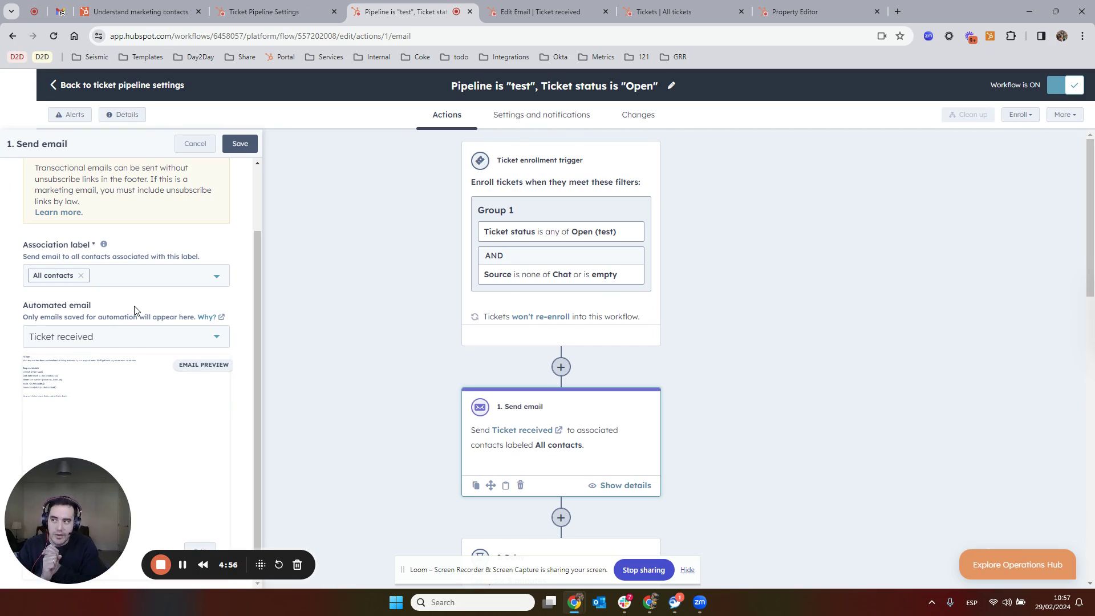
# Open the action chooser between the enrollment trigger and the Send email action and look through the CRM actions.
pyautogui.click(561, 367)
pyautogui.click(69, 326)
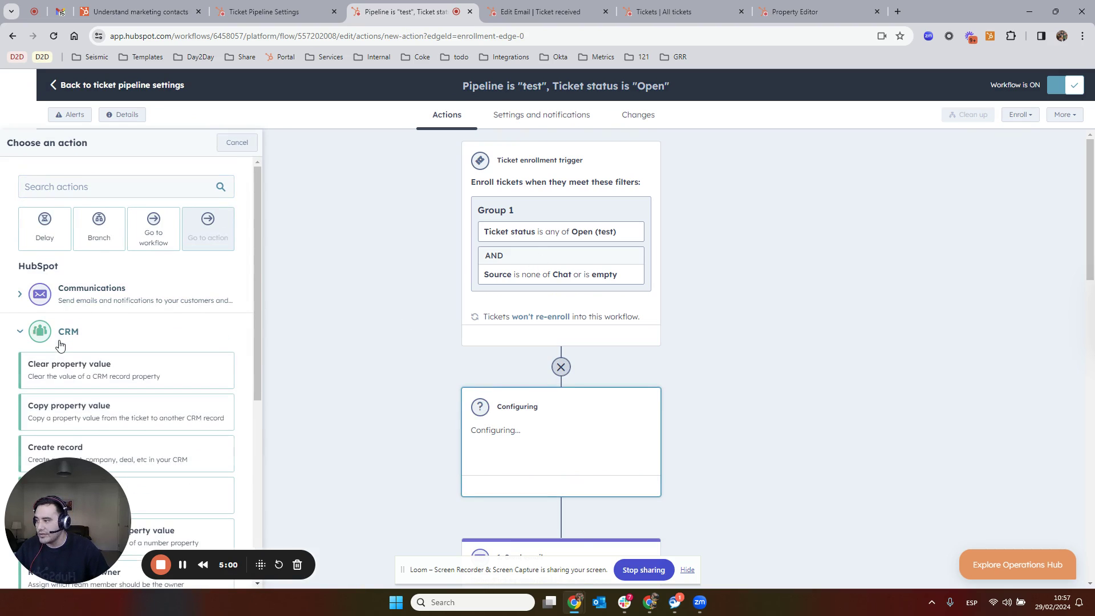
pyautogui.click(61, 342)
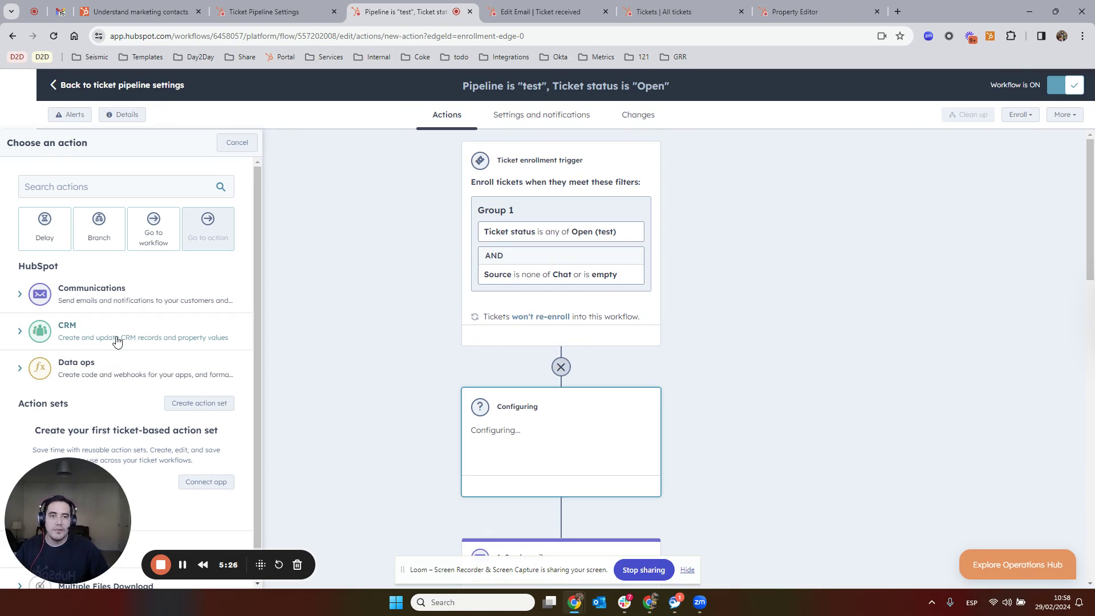
pyautogui.scroll(-5, 489, 496)
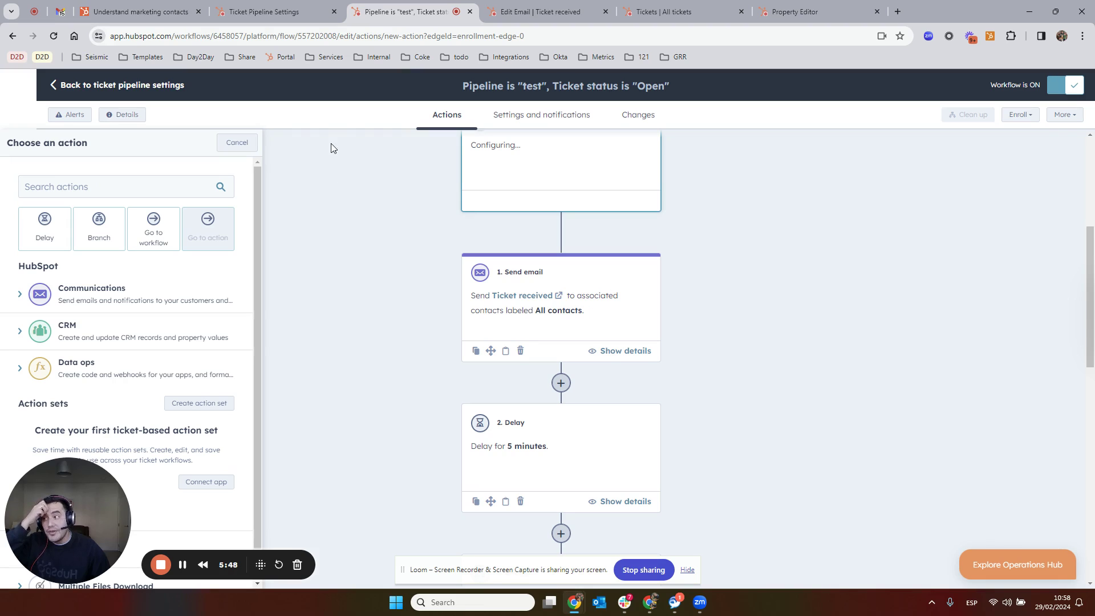
# Open the ticket kickback emails link in the marketing contacts article and go to the section on automating ticket status and actions.
pyautogui.click(162, 5)
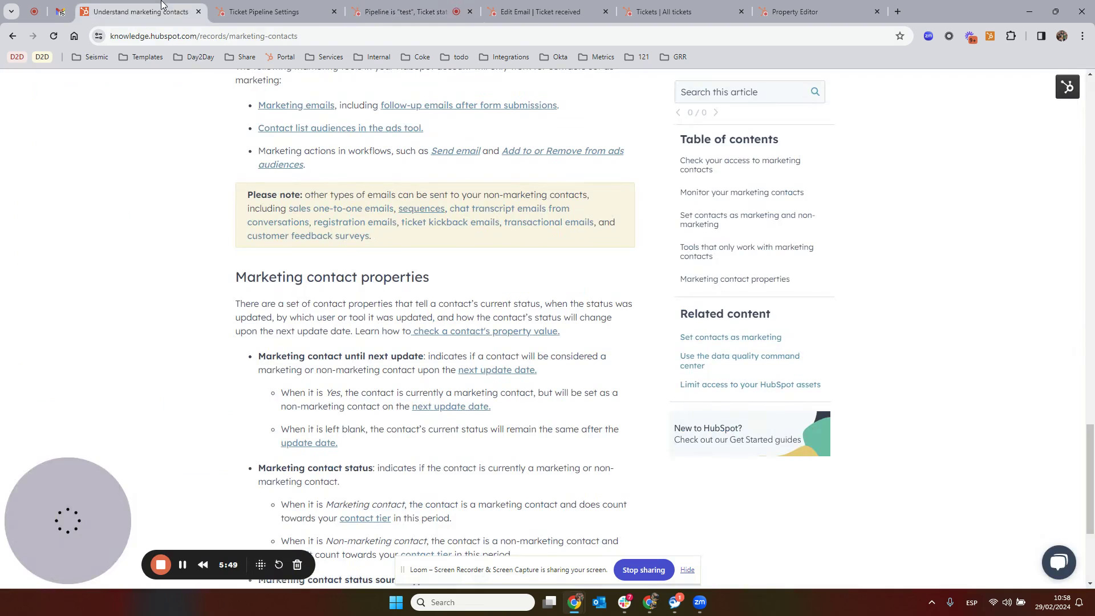
pyautogui.click(449, 227)
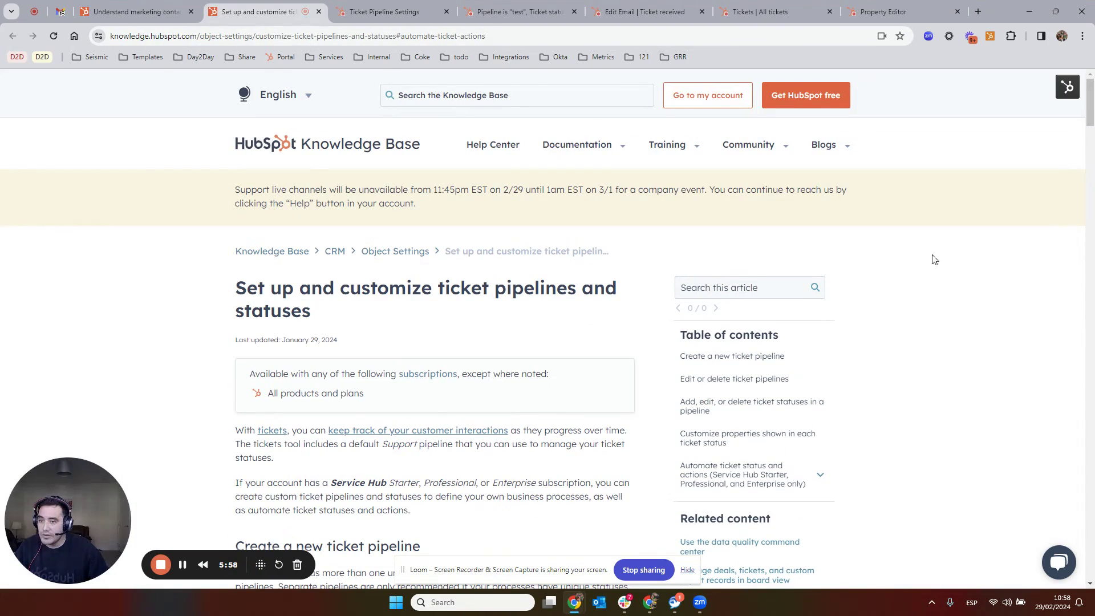
pyautogui.scroll(-10, 564, 387)
pyautogui.scroll(-13, 568, 388)
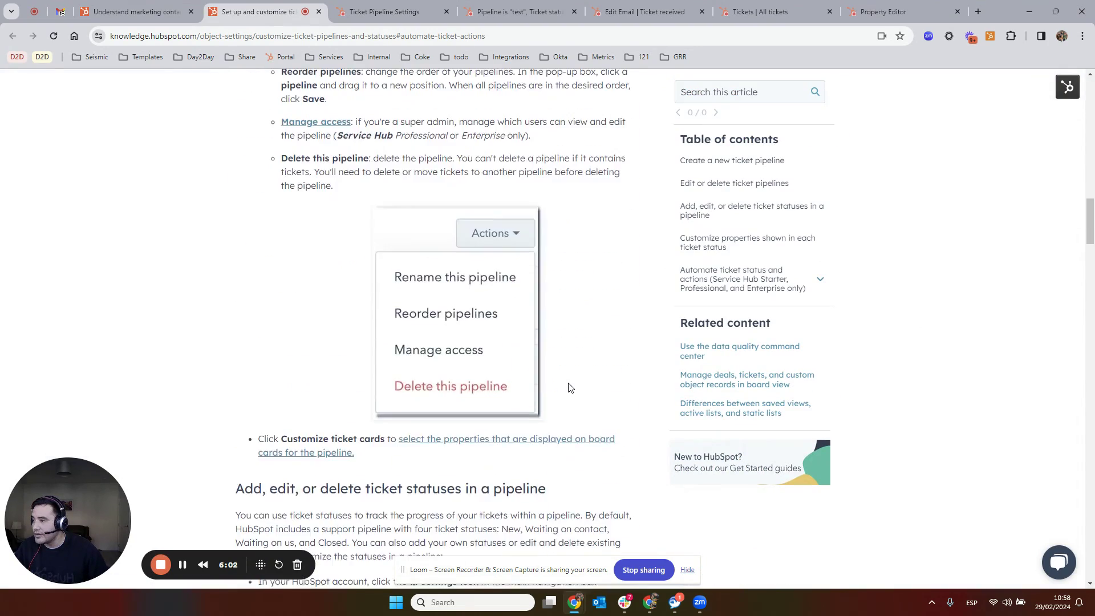
pyautogui.scroll(5, 568, 387)
pyautogui.scroll(-8, 569, 388)
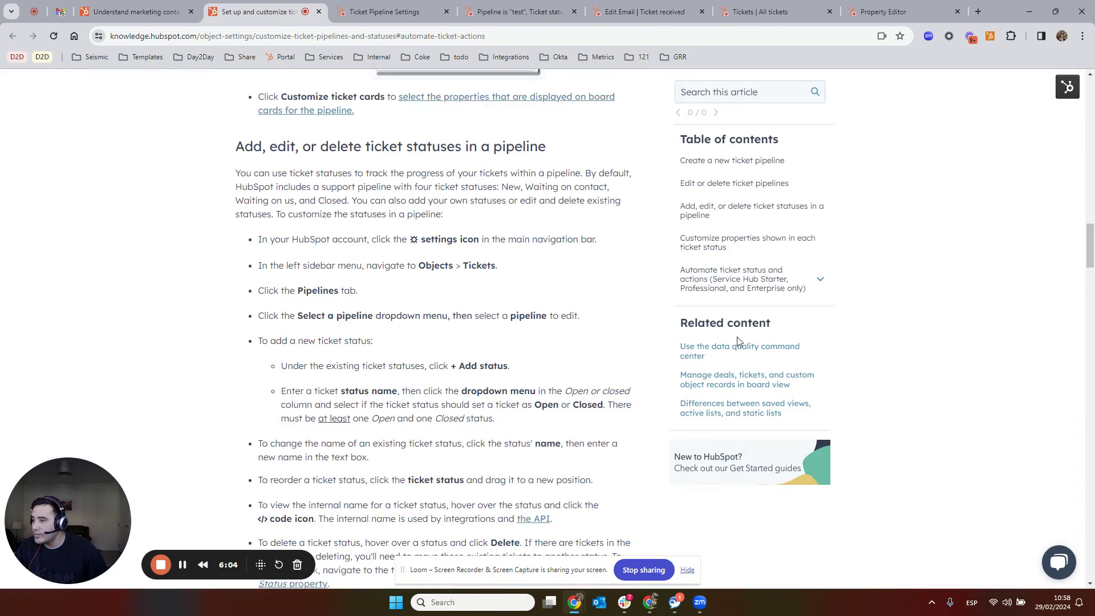
pyautogui.click(720, 288)
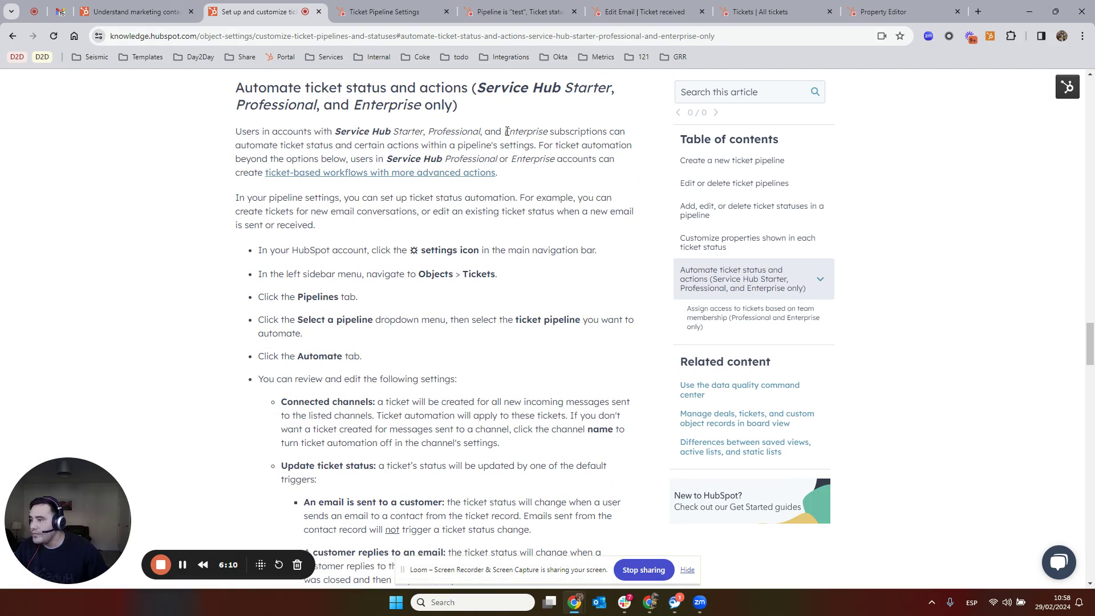
# Read how to send an email when a ticket is opened or closed, highlighting the passage on the Ticket received and Ticket closed templates.
pyautogui.scroll(-13, 525, 319)
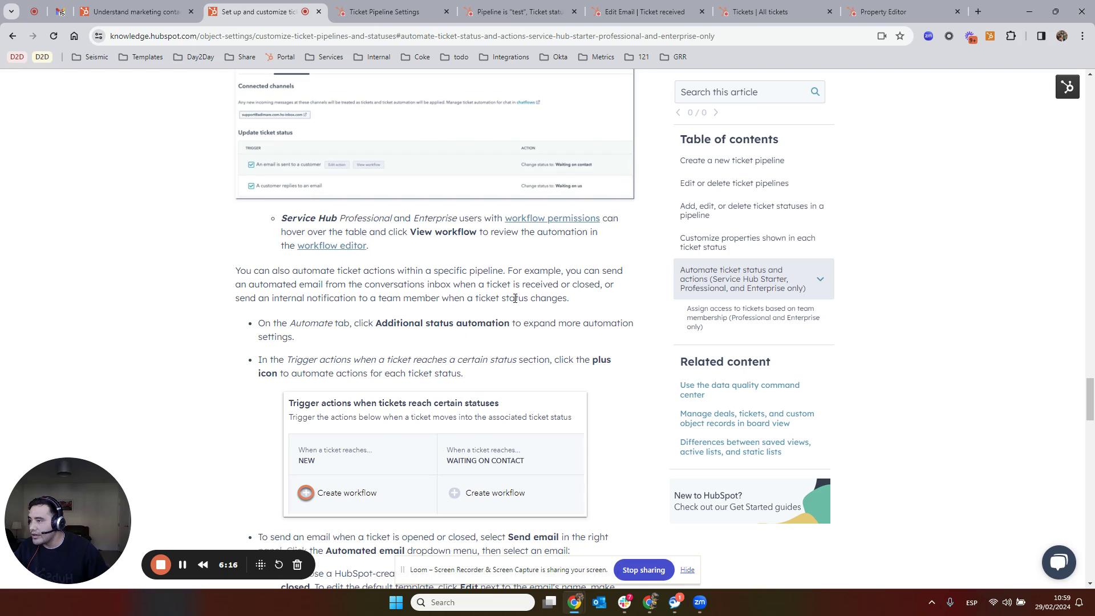
pyautogui.scroll(-5, 515, 297)
pyautogui.scroll(-1, 552, 321)
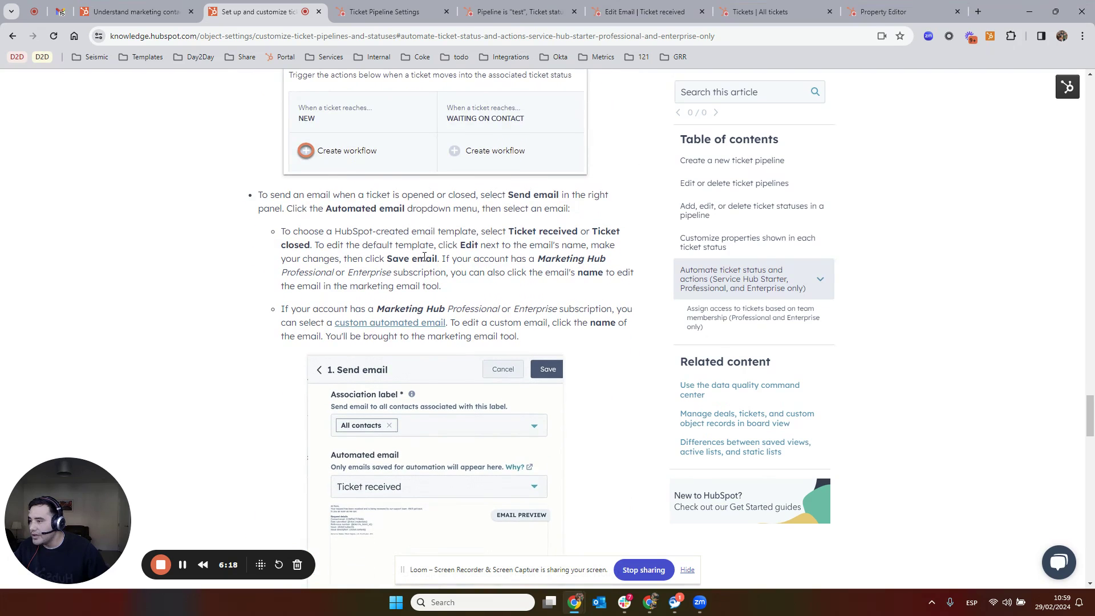
pyautogui.moveTo(507, 230); pyautogui.dragTo(590, 246)
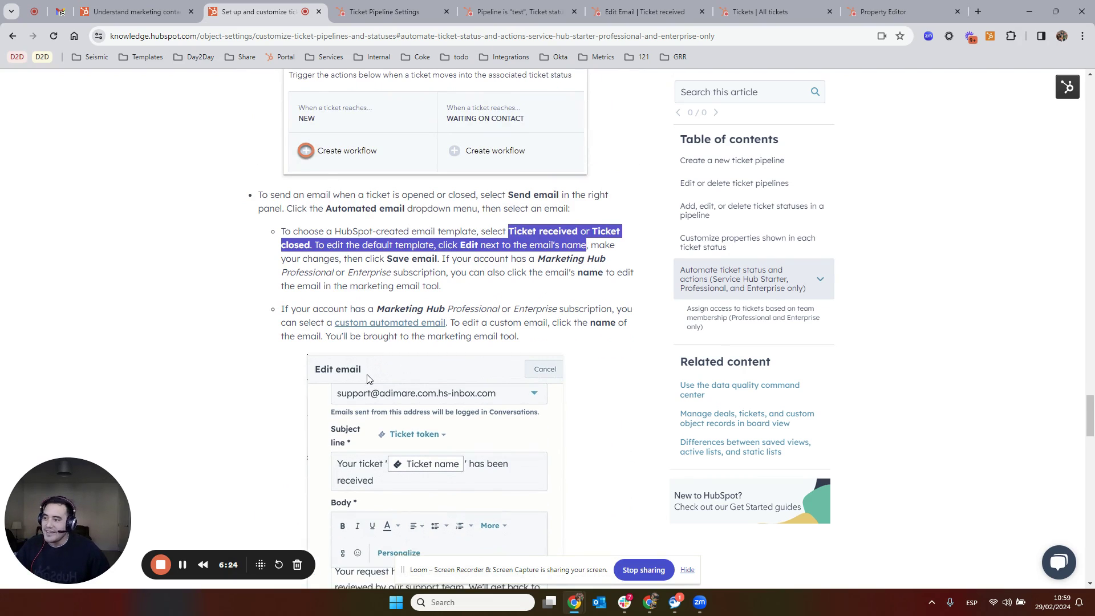